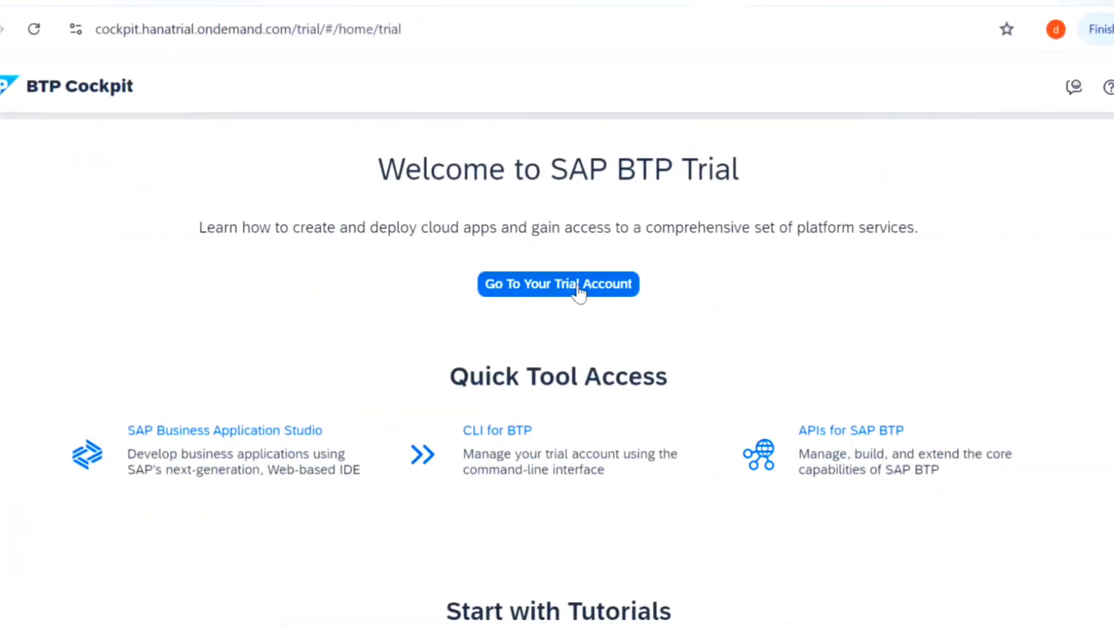
Step: Enter the trial account, open its trial subaccount and go to the Cloud Foundry Environment section of the overview
click(512, 290)
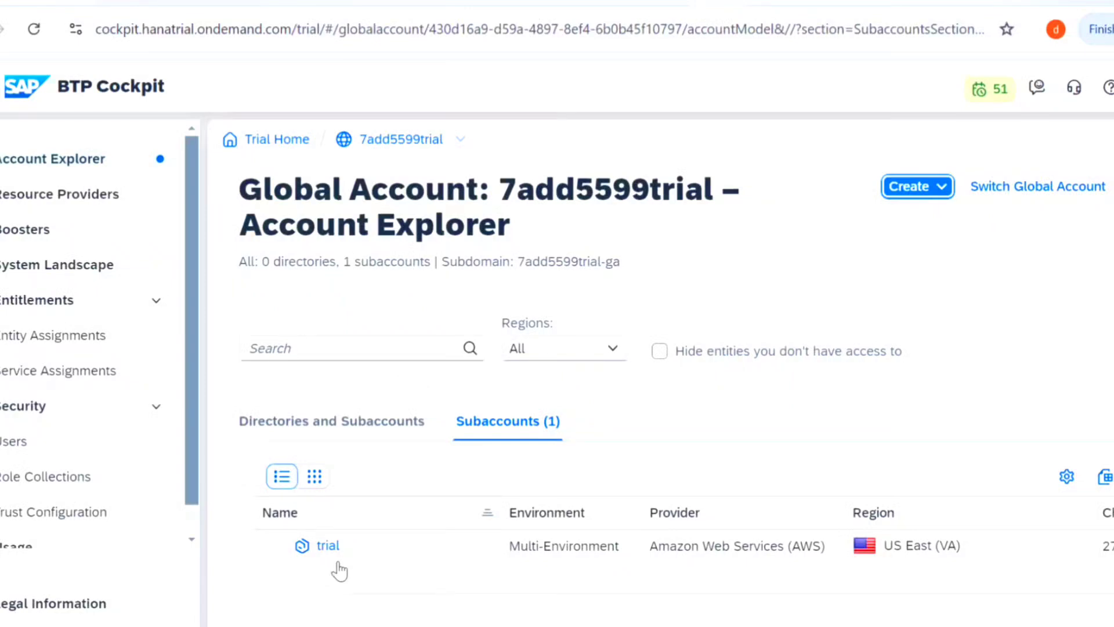
click(326, 546)
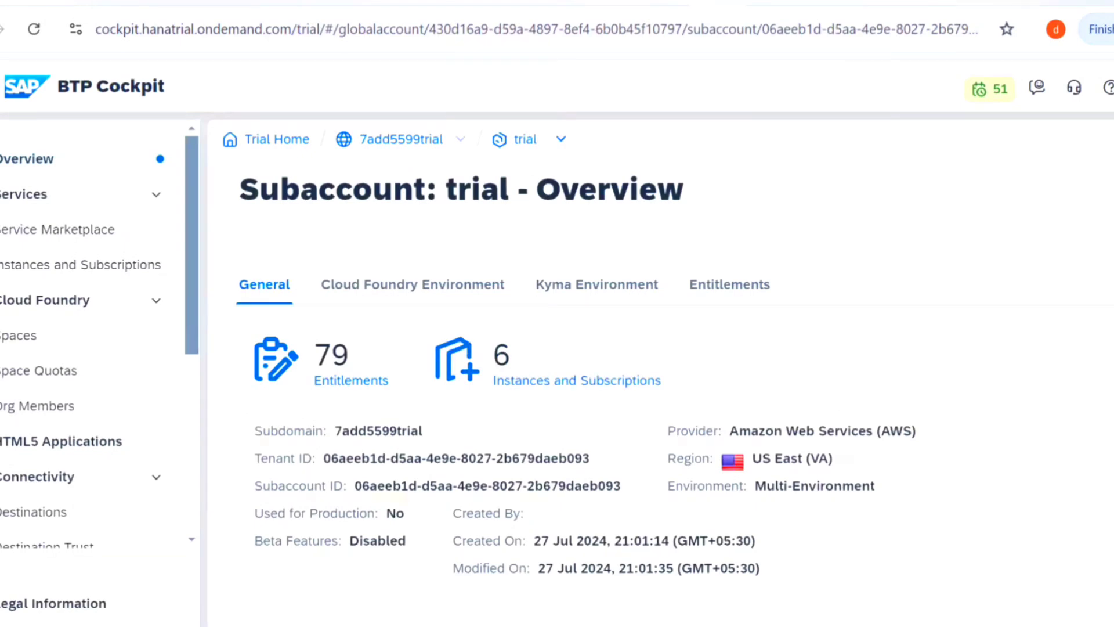
scroll(1018, 348, down, 8)
scroll(1019, 348, up, 1)
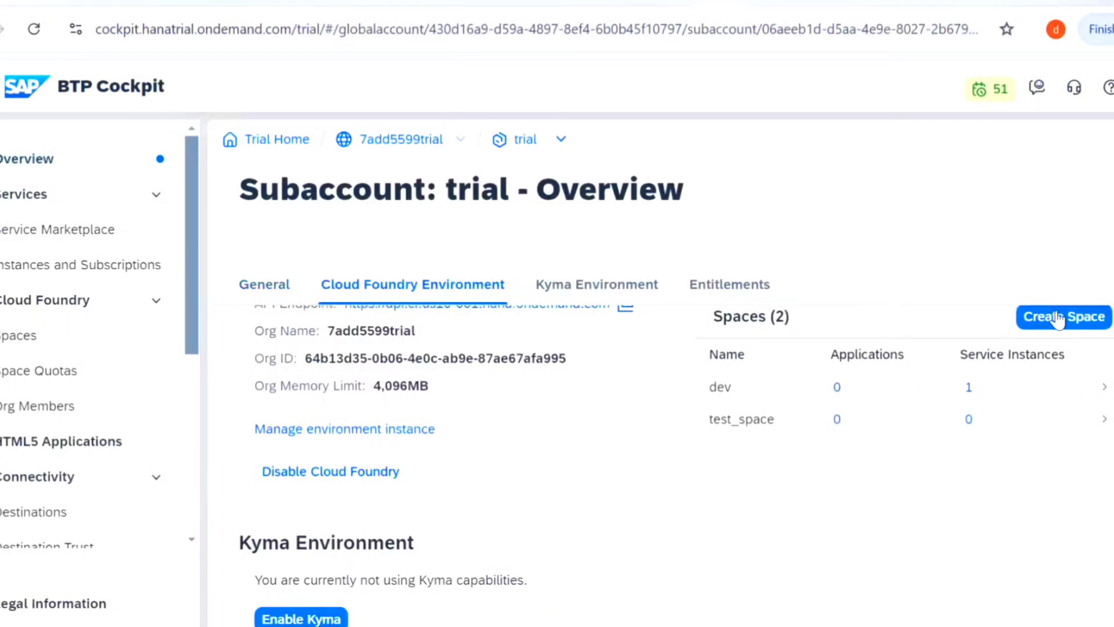
scroll(676, 464, up, 2)
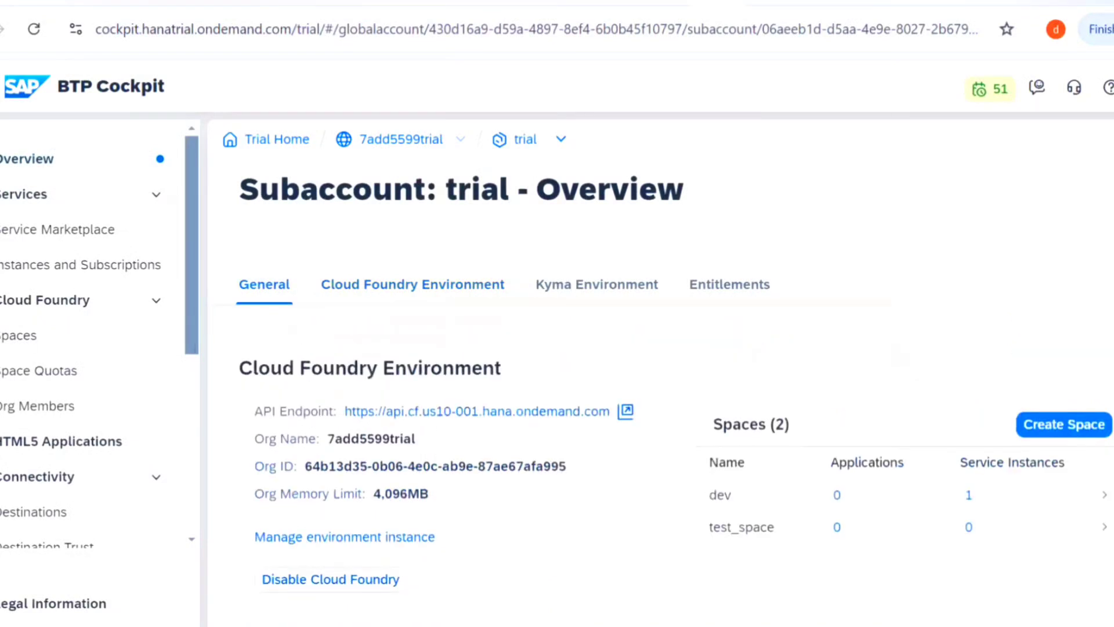
scroll(676, 464, down, 1)
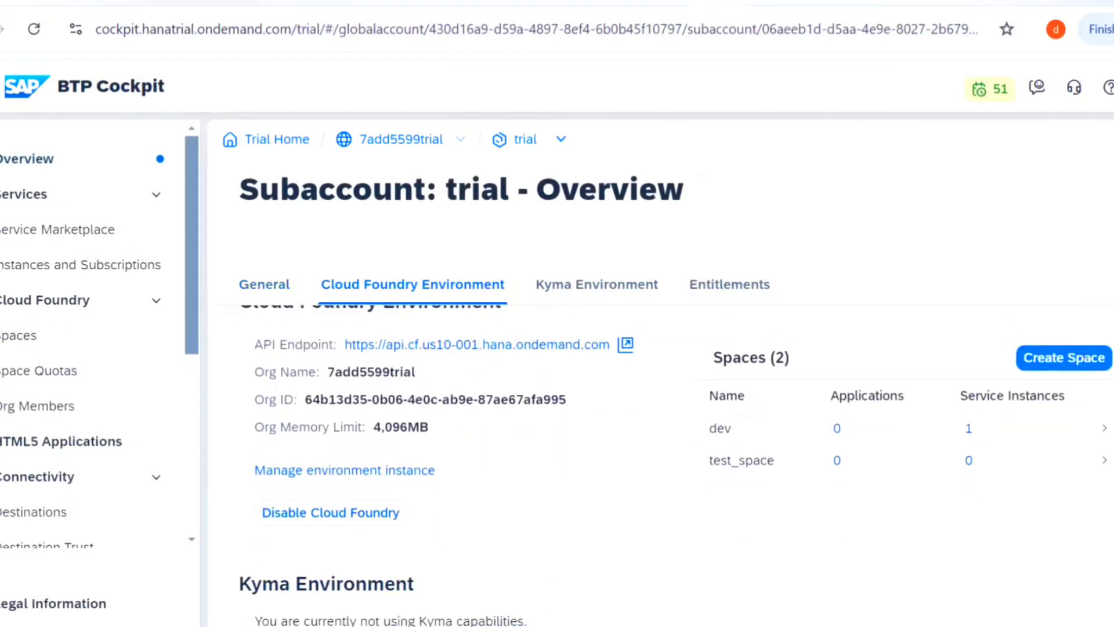
scroll(676, 465, up, 1)
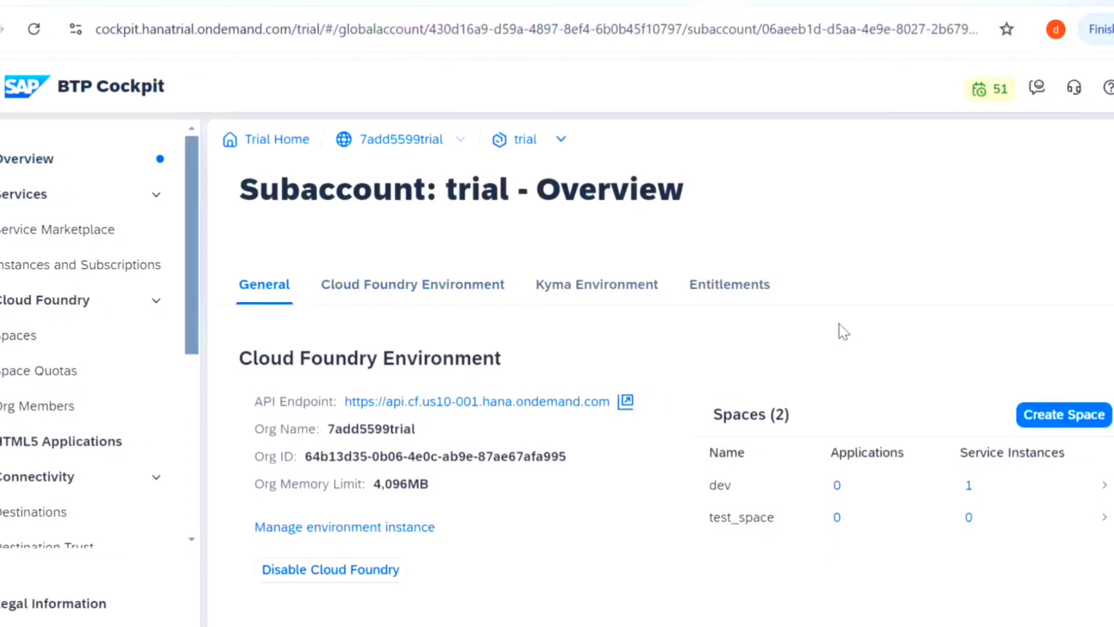
Step: Check the org name, org ID and org memory limit in the Cloud Foundry Environment section
double_click(376, 481)
drag(327, 429, 426, 436)
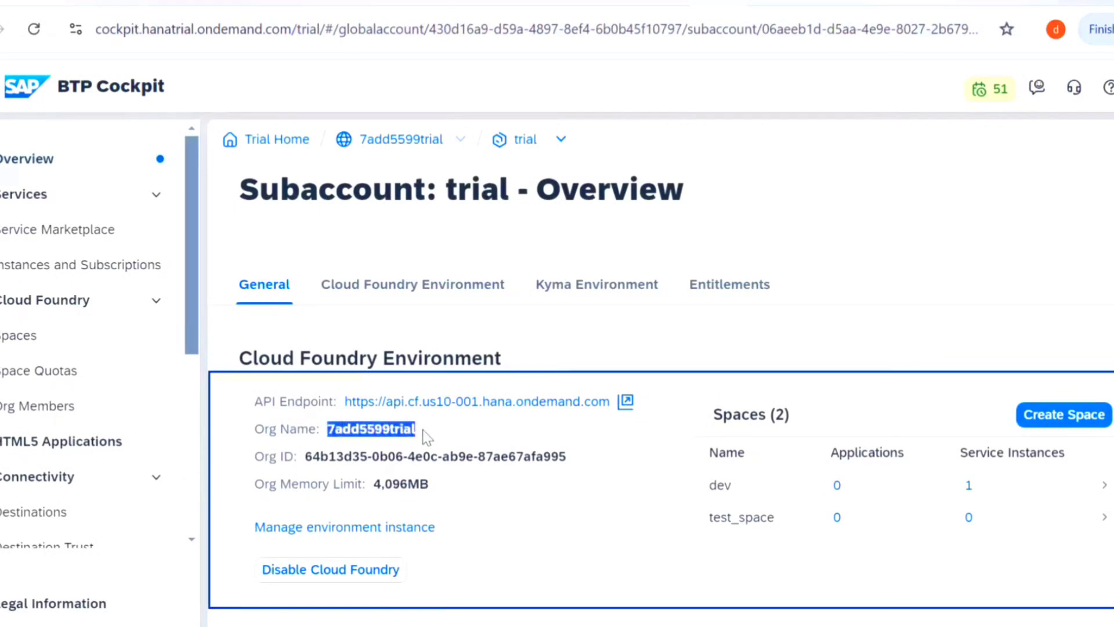
drag(306, 462, 437, 465)
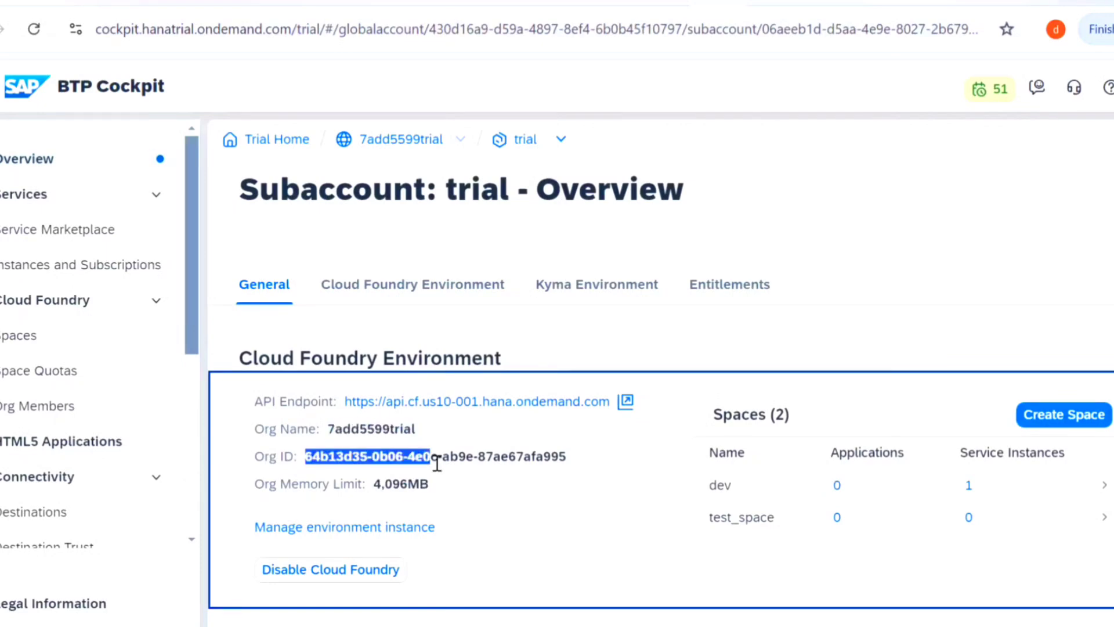
double_click(376, 484)
click(436, 491)
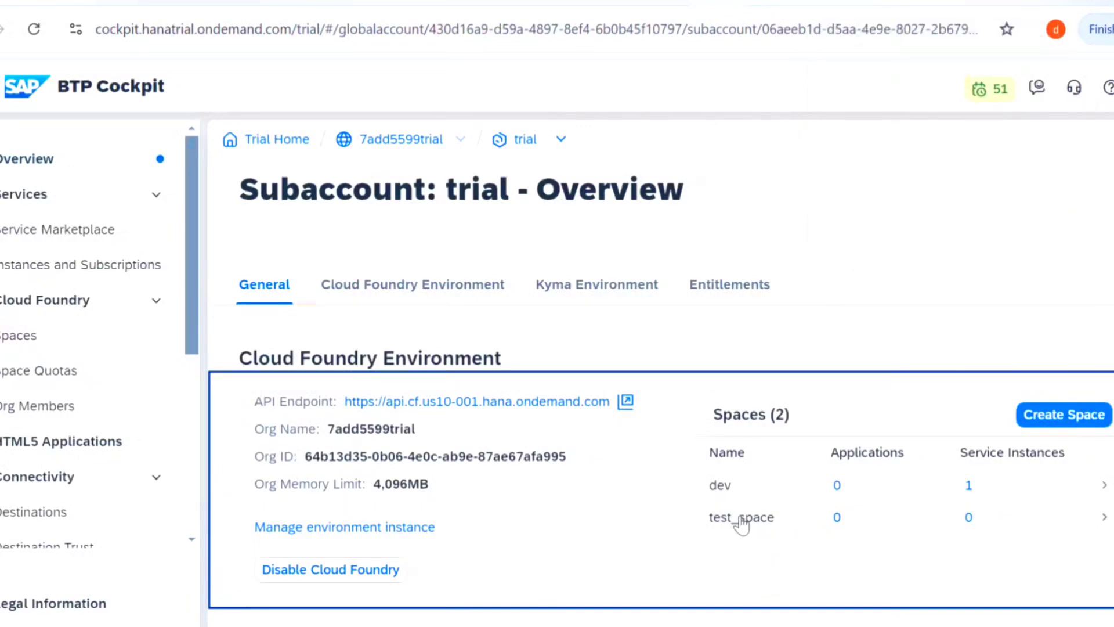
Step: Begin creating a new Cloud Foundry space and name it space_demo
click(1089, 423)
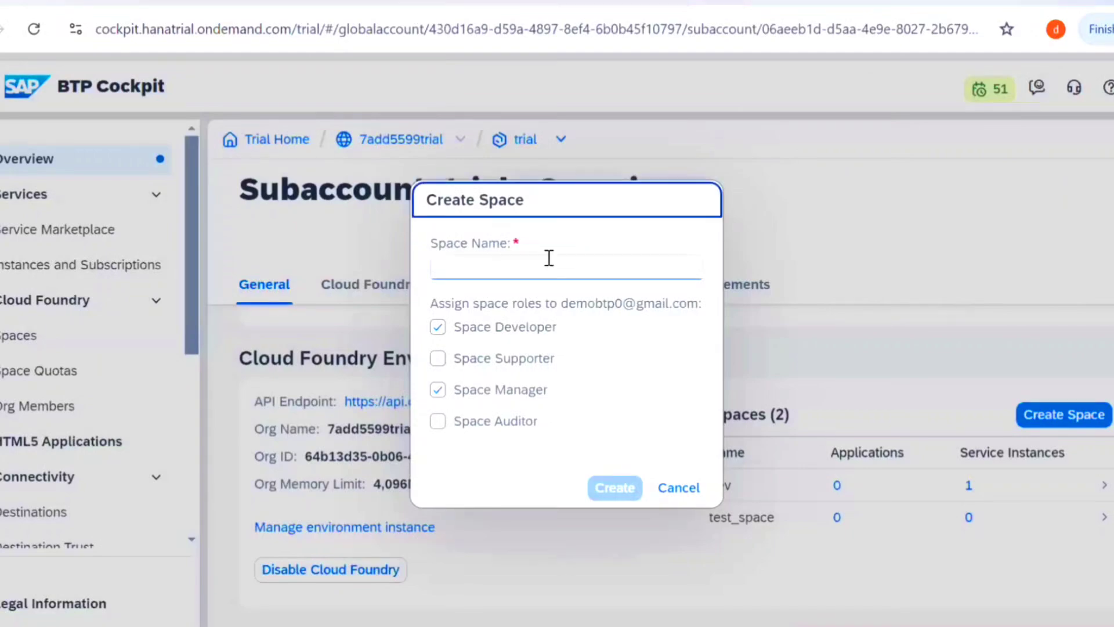
click(549, 268)
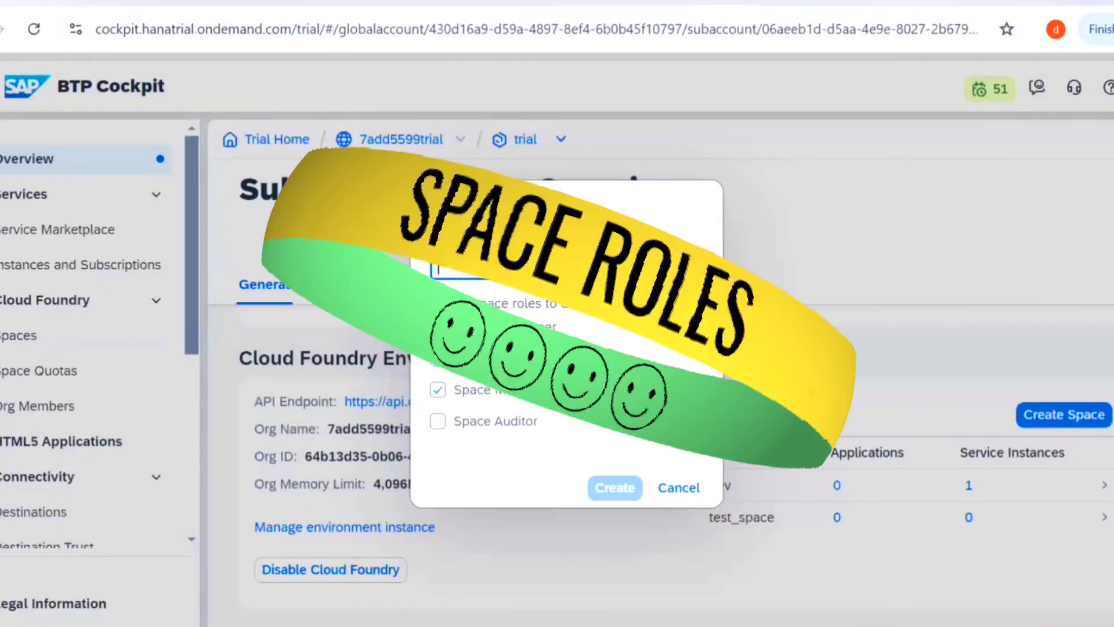
text(spa)
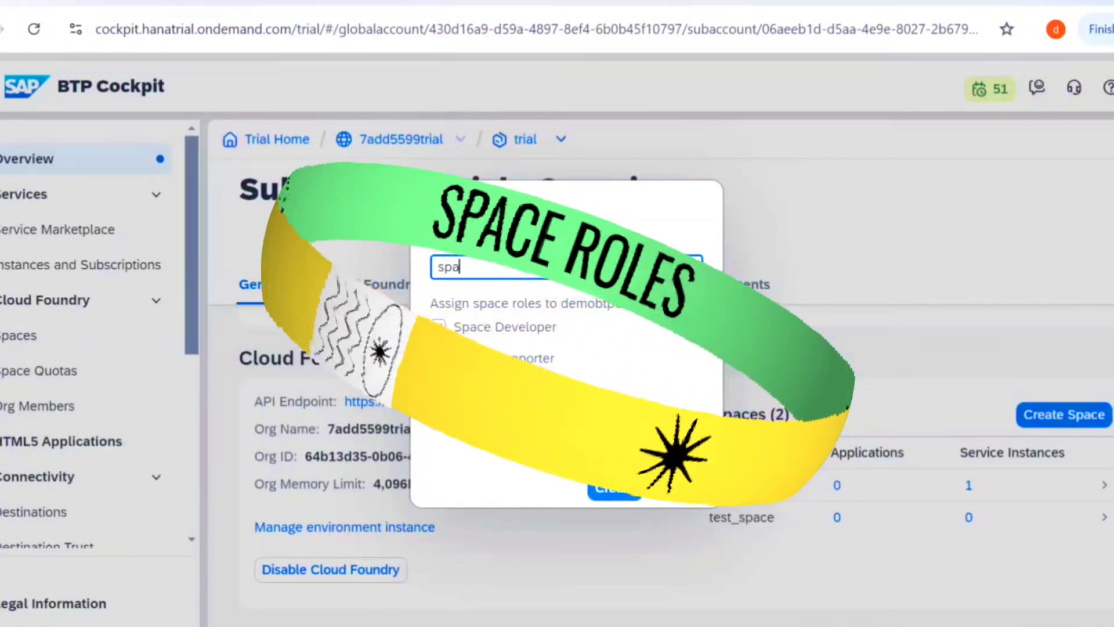
text(ce_demo)
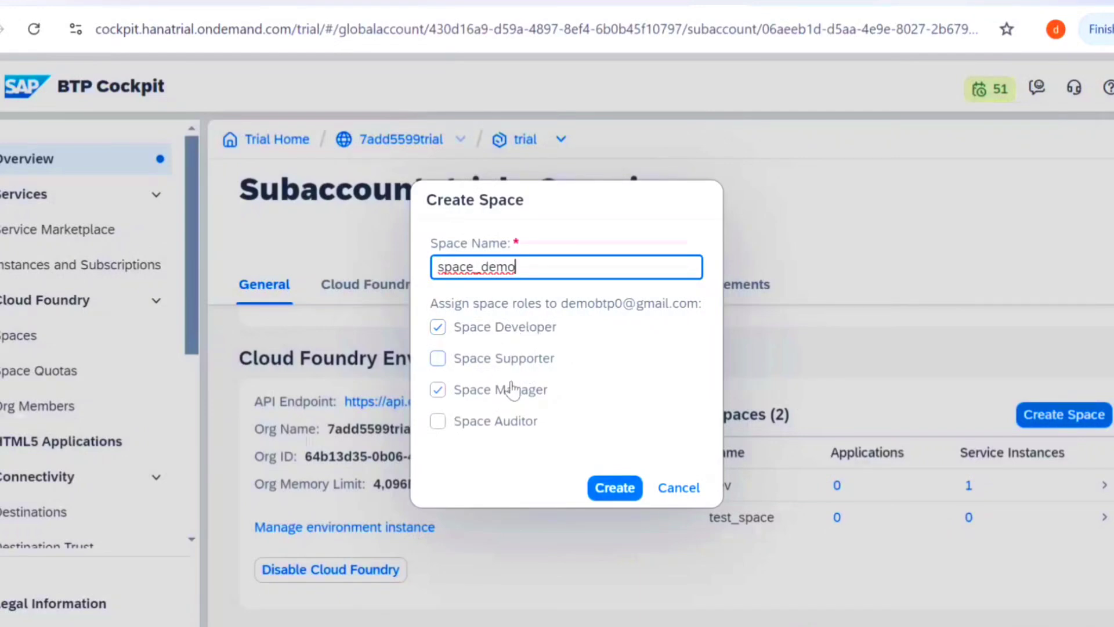
Step: Add the Space Supporter and Space Auditor roles to the preselected space roles and create the space
click(480, 363)
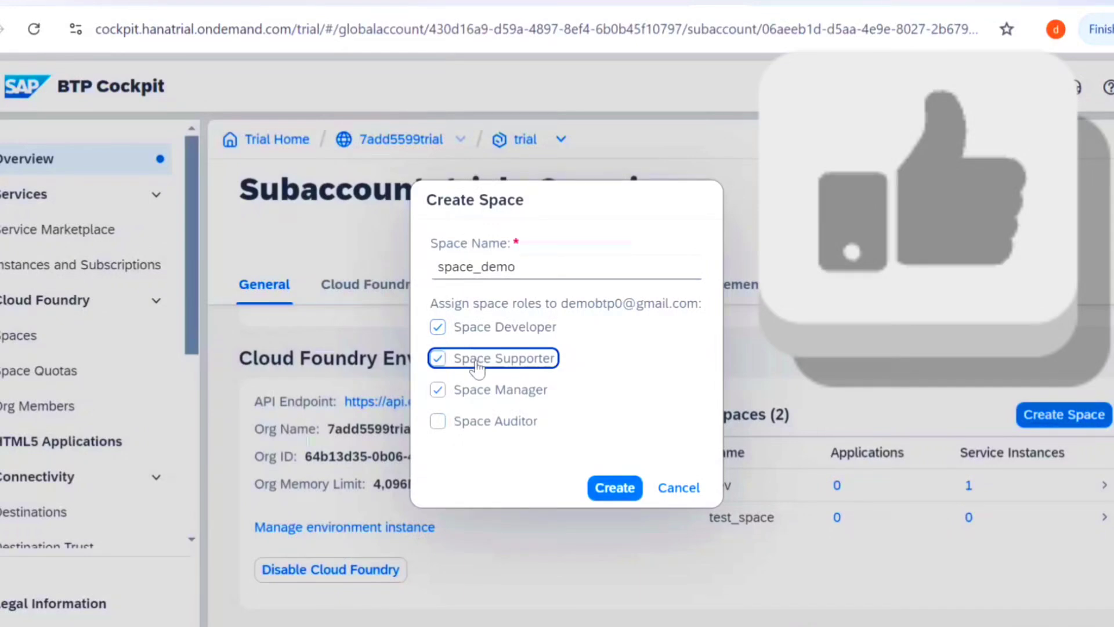
click(477, 366)
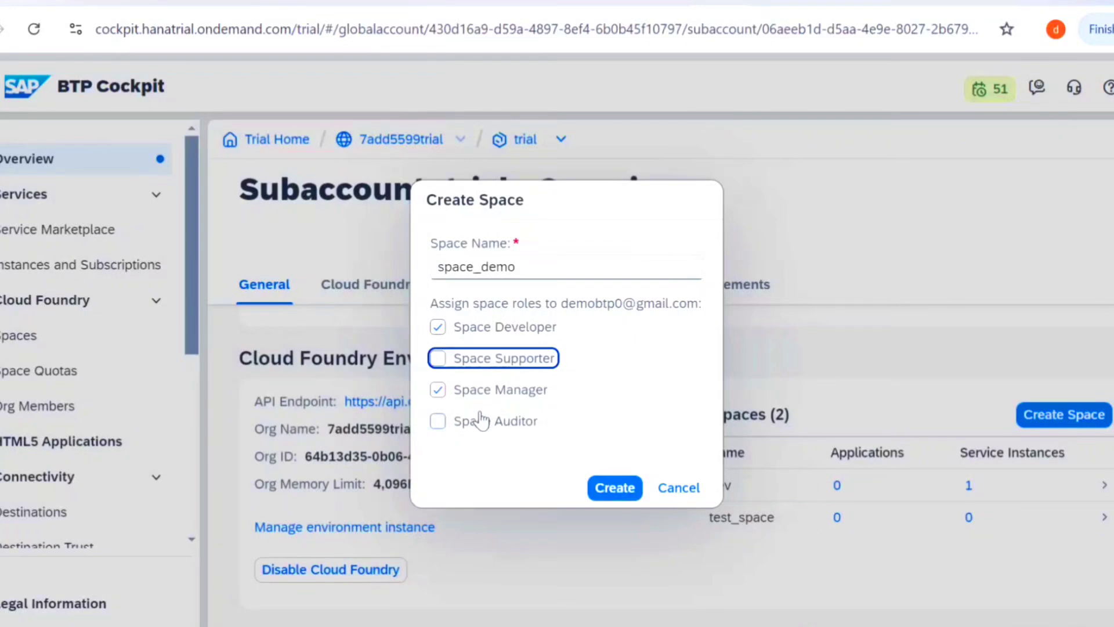
click(483, 419)
click(476, 363)
click(612, 486)
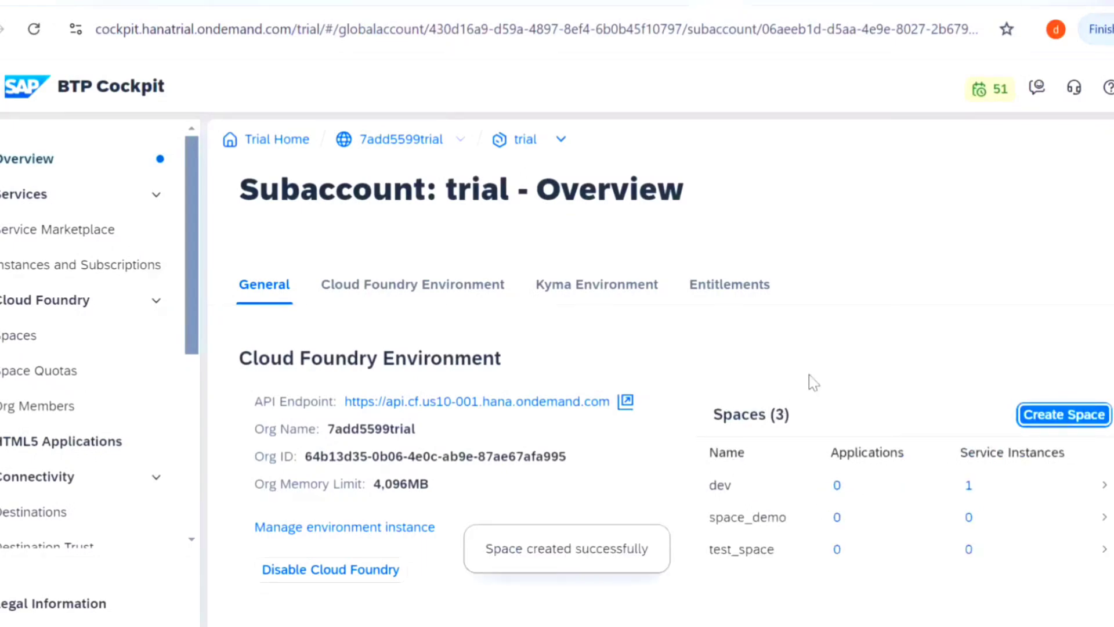
Step: Review the table of spaces with their applications and service instances in the subaccount overview
scroll(899, 303, down, 1)
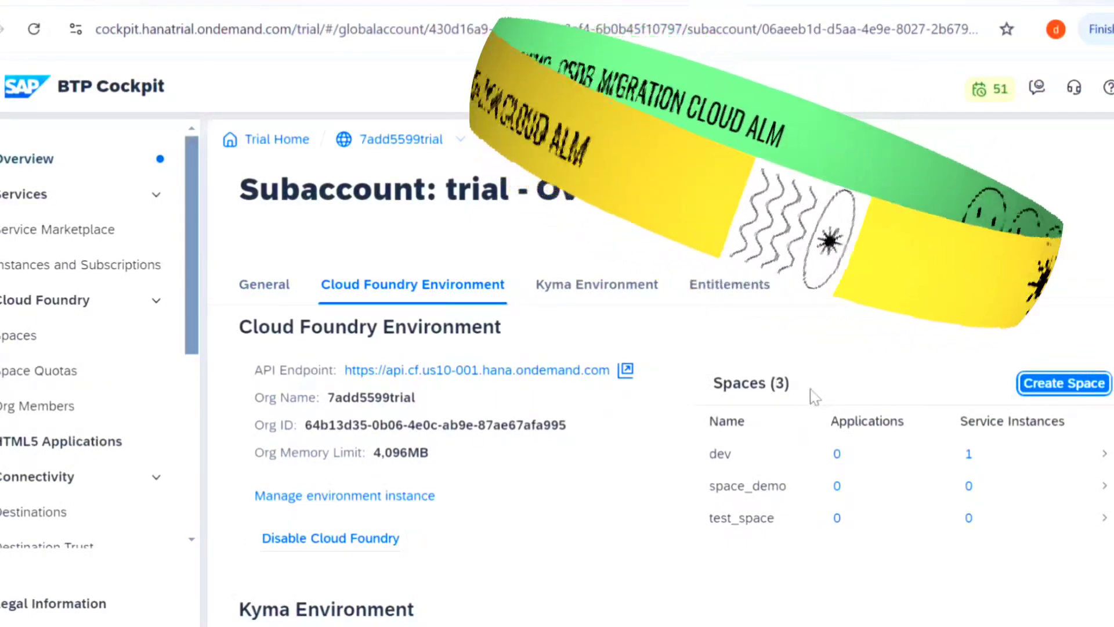
click(724, 431)
drag(724, 435, 834, 527)
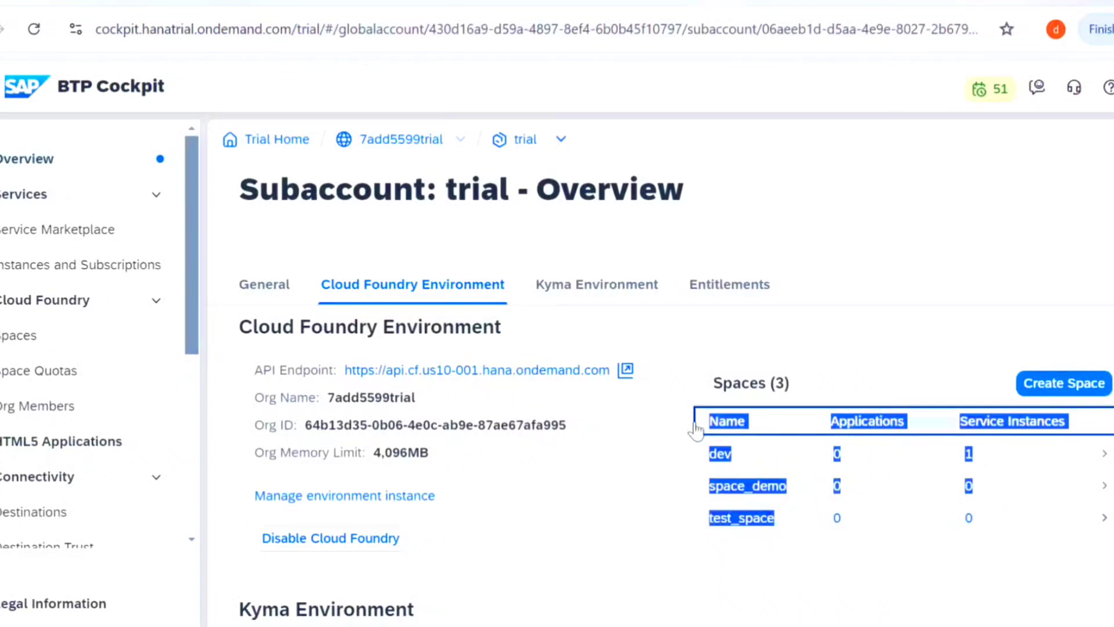
click(694, 337)
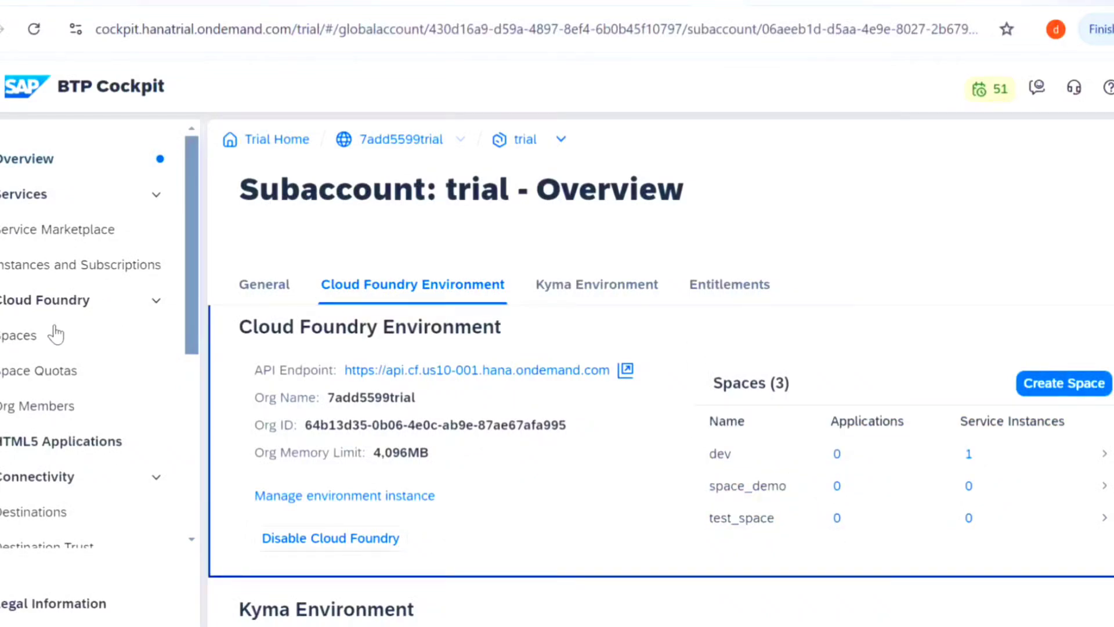
Step: Open the subaccount's Spaces page and review the quota and usage details of each space
click(43, 341)
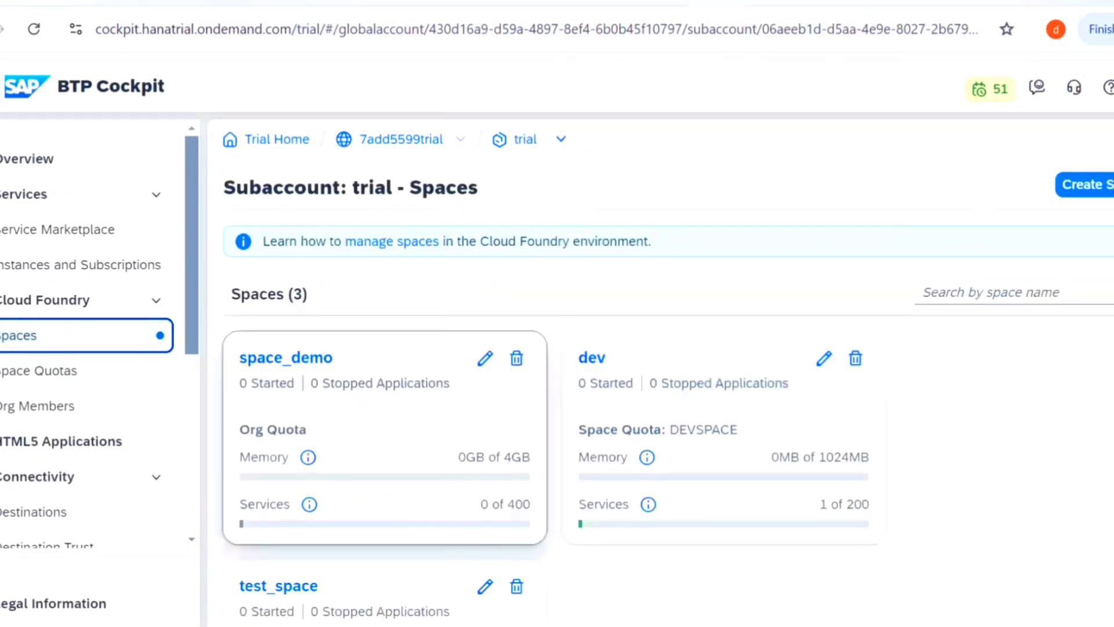
scroll(551, 406, down, 2)
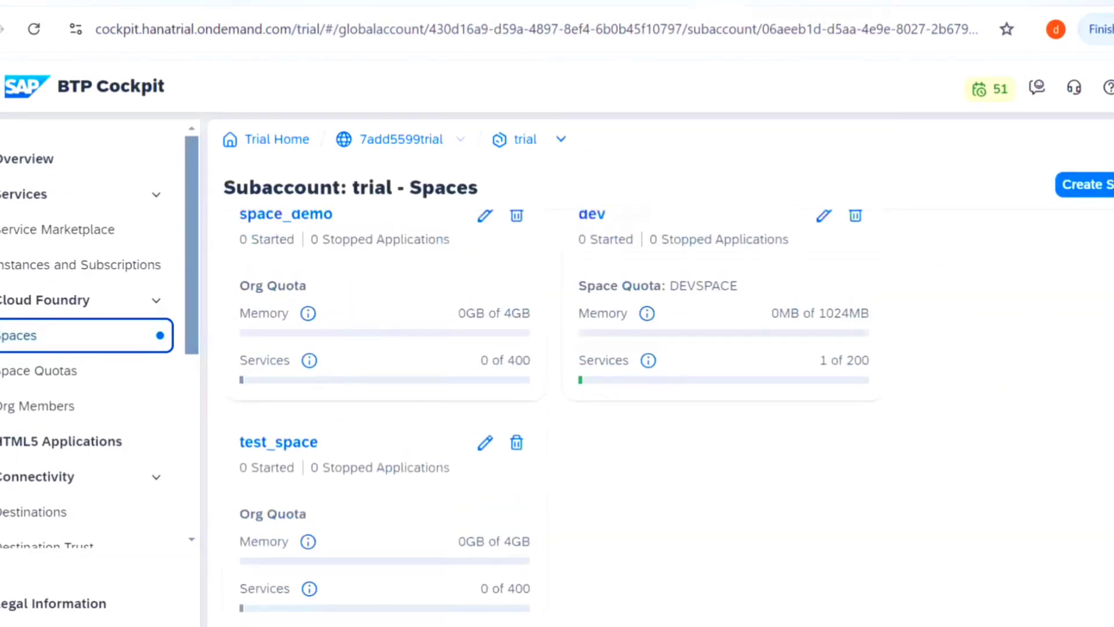
scroll(552, 406, up, 1)
scroll(556, 462, up, 2)
scroll(556, 461, down, 1)
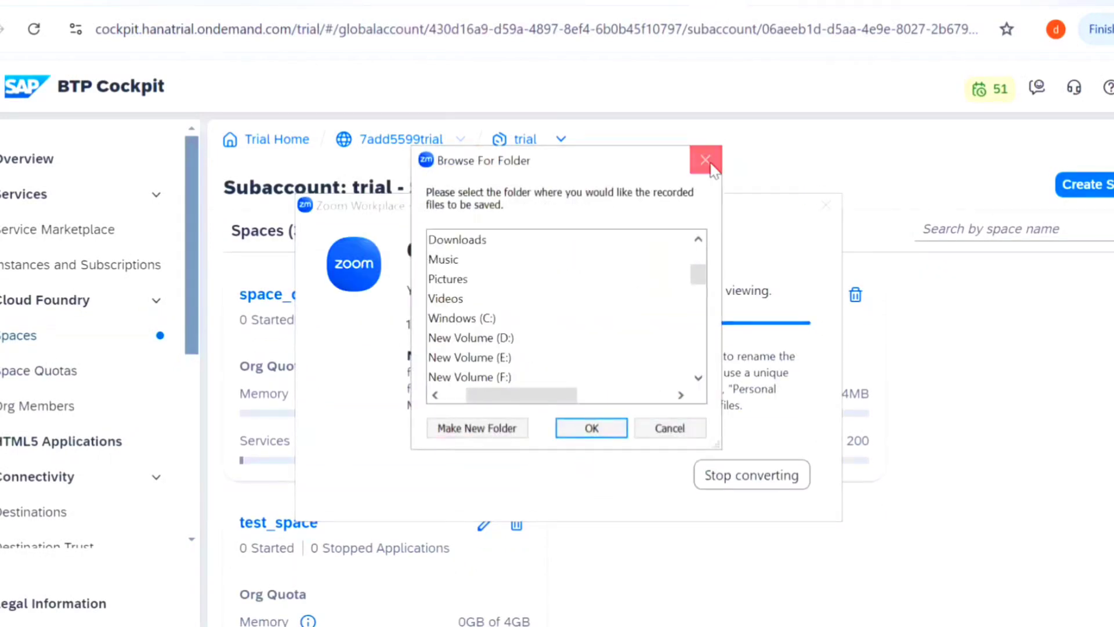
Step: Close the Zoom folder selection dialog and the recordings folder window, and open the subaccount's Space Quotas page
click(706, 160)
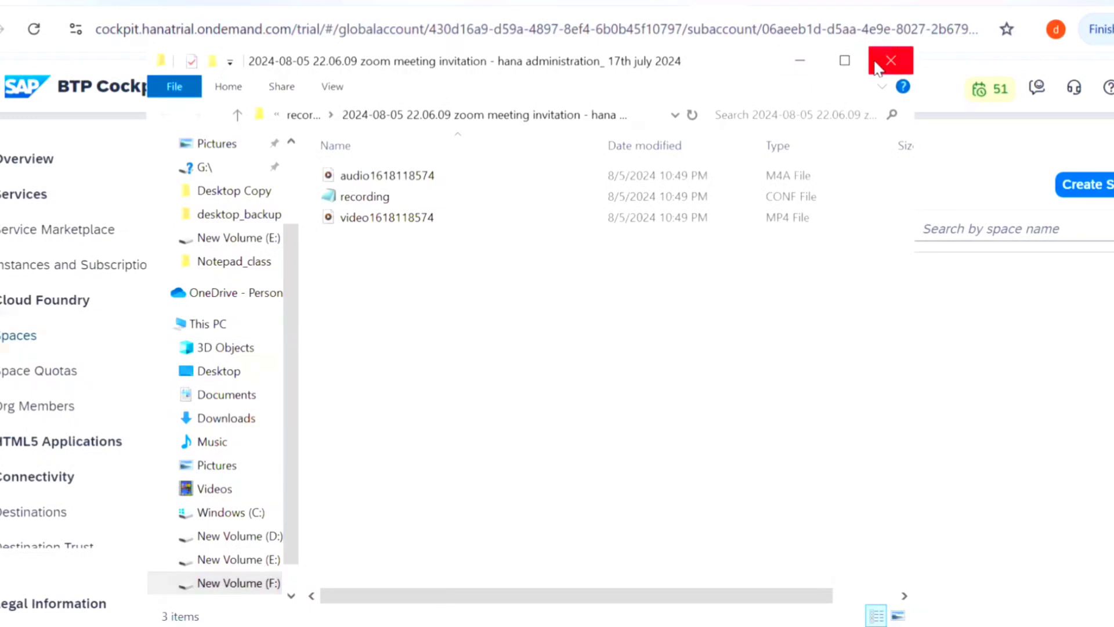
click(891, 60)
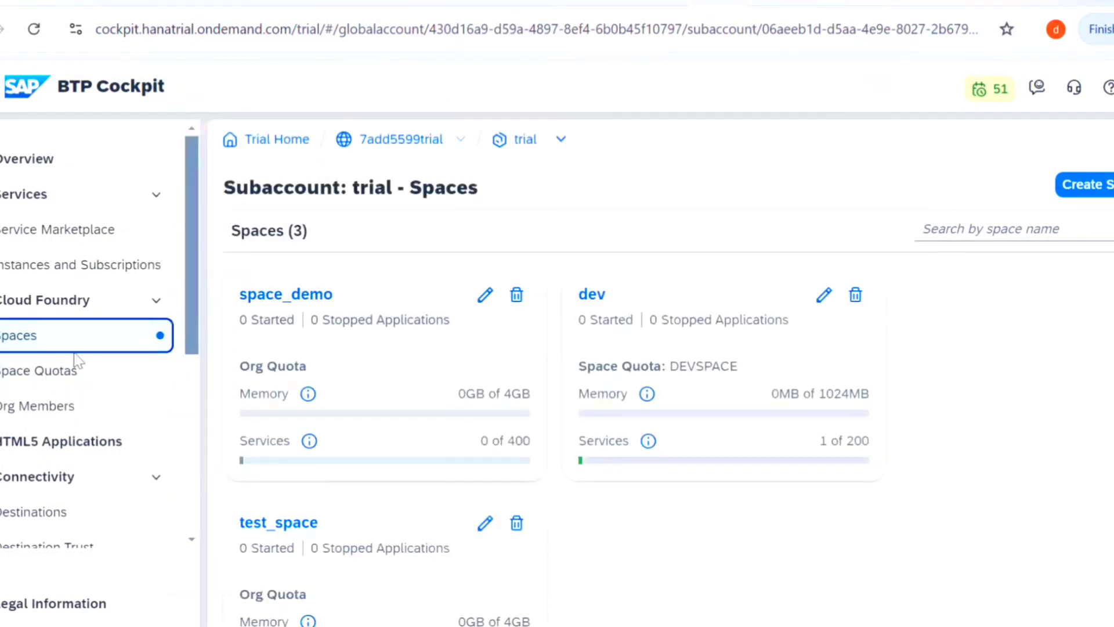
click(53, 372)
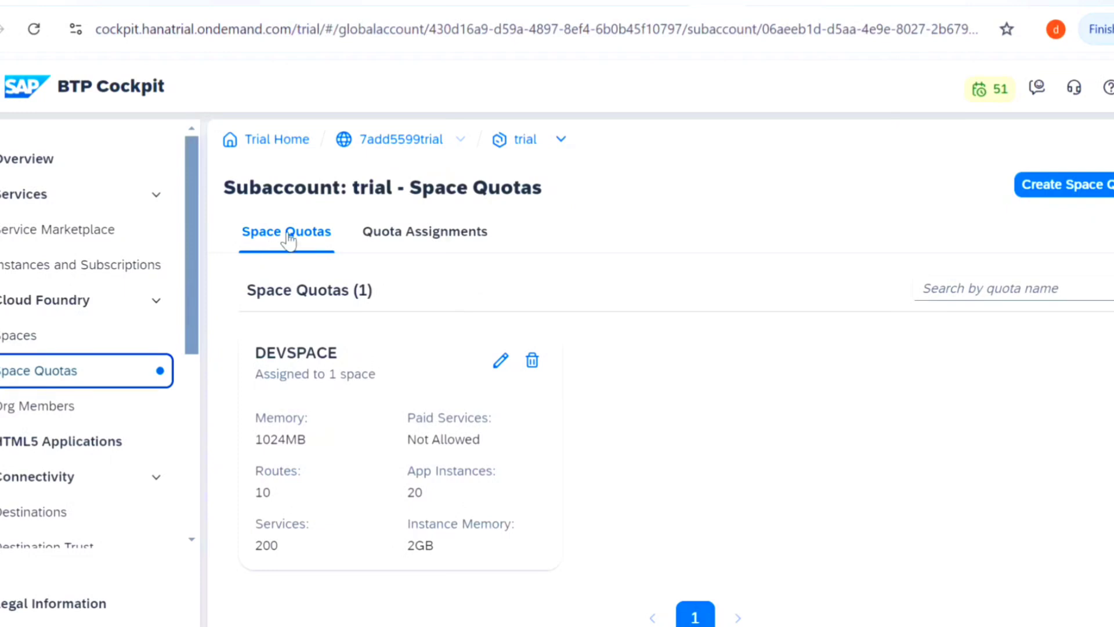
Step: Return to the trial subaccount's overview and check the org memory limit of the Cloud Foundry environment
double_click(531, 146)
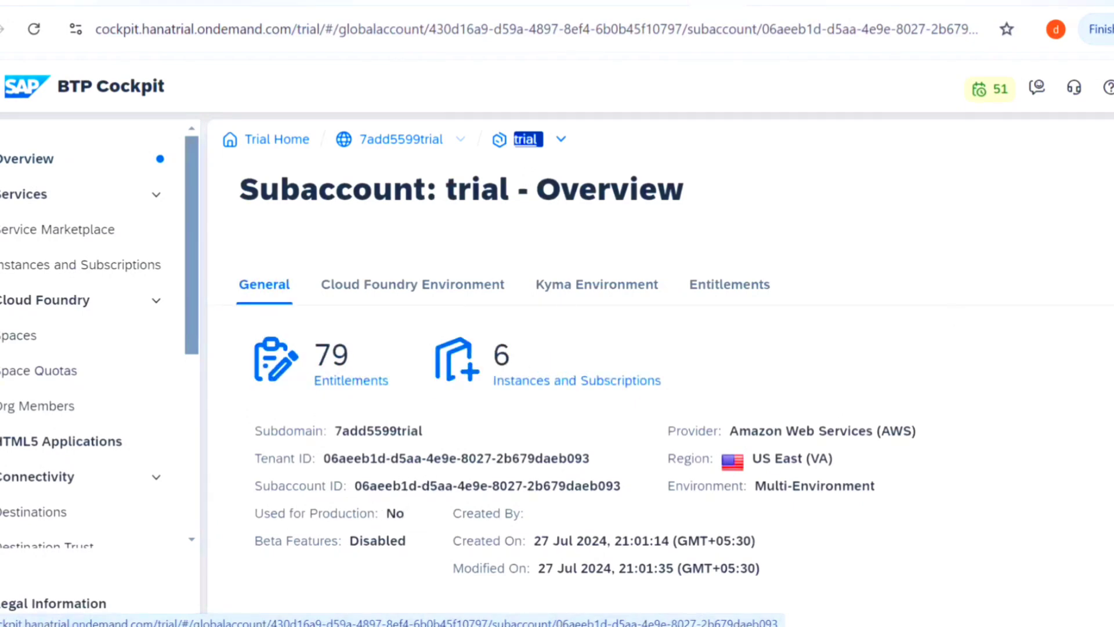
scroll(660, 459, down, 5)
scroll(660, 459, up, 2)
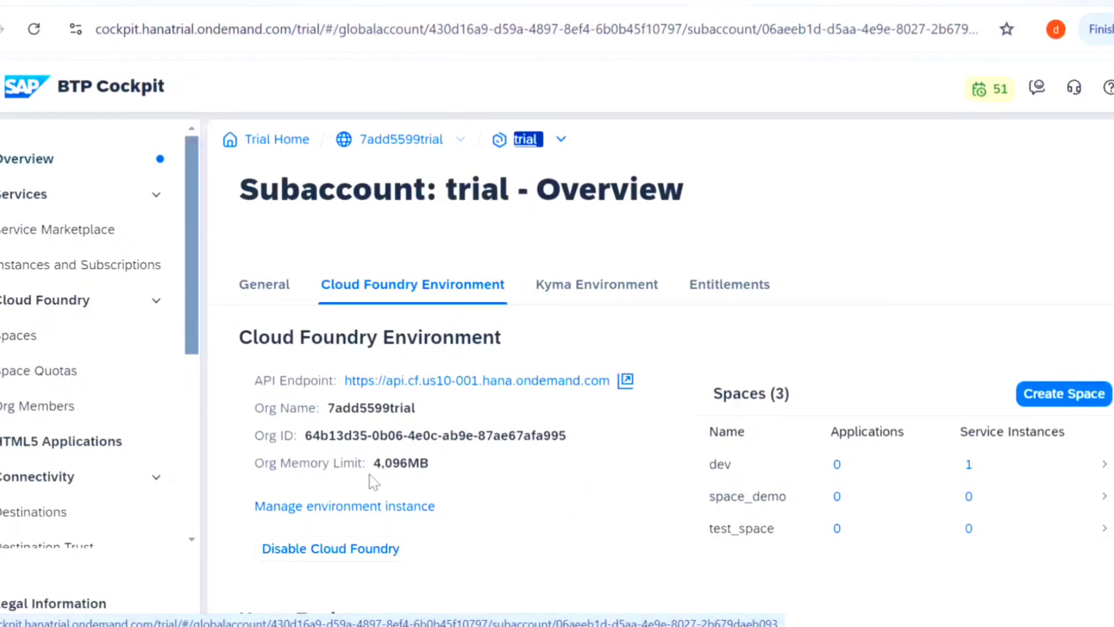
drag(372, 464, 443, 472)
click(442, 472)
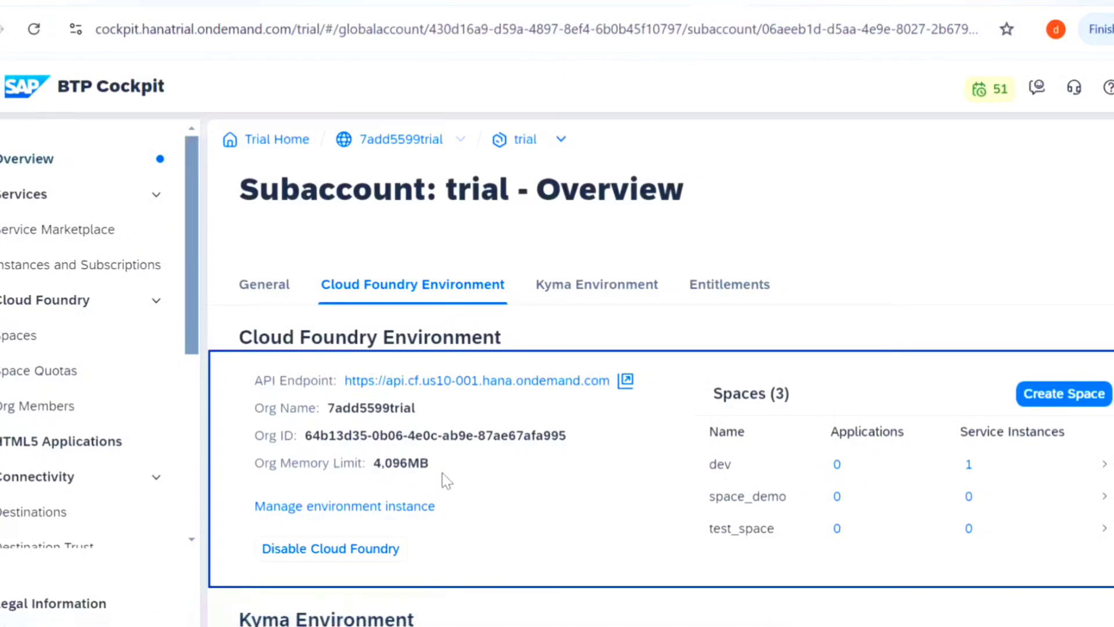
Step: Open the Space Quotas page, view the fields required for creating a space quota and cancel the form
click(40, 372)
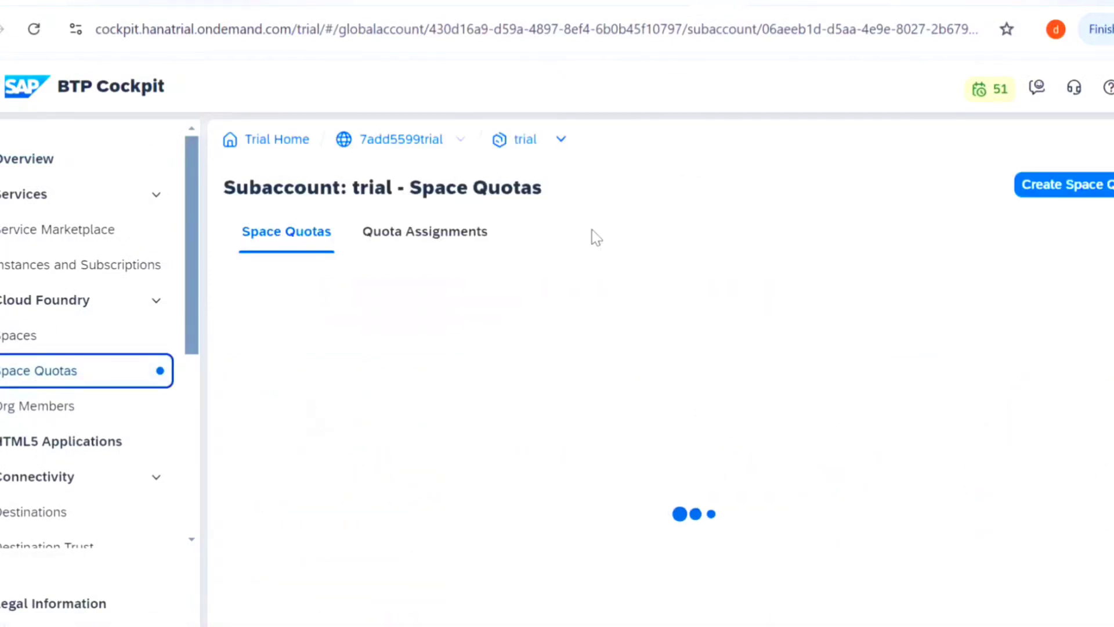
click(1086, 183)
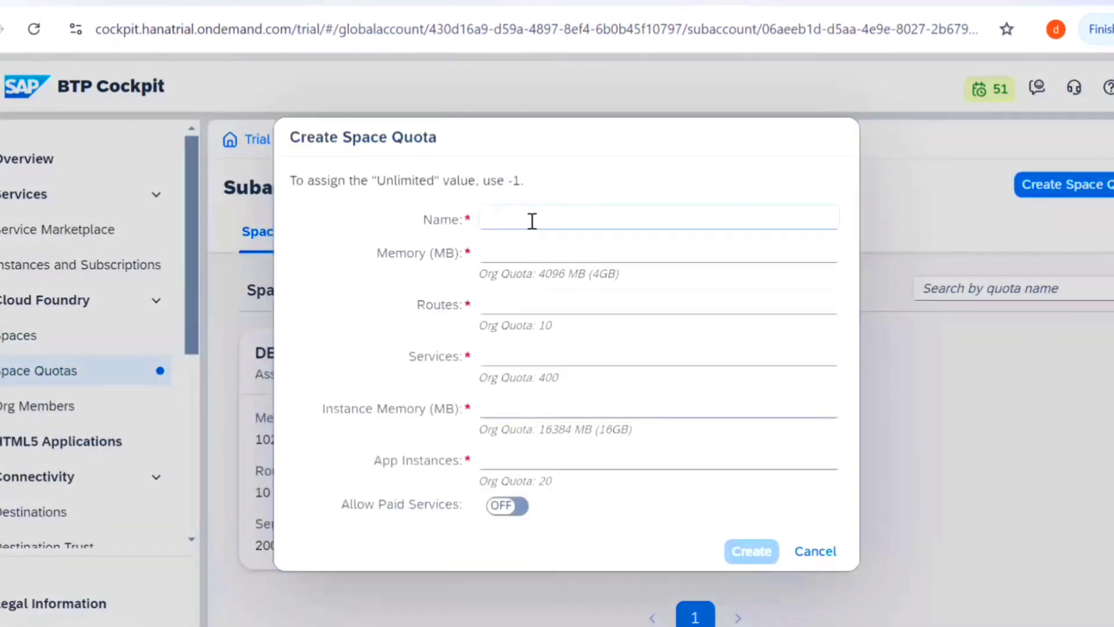
click(816, 551)
Step: Review the quota assignments of the space_demo and dev spaces and go back to the list of space quotas
click(435, 237)
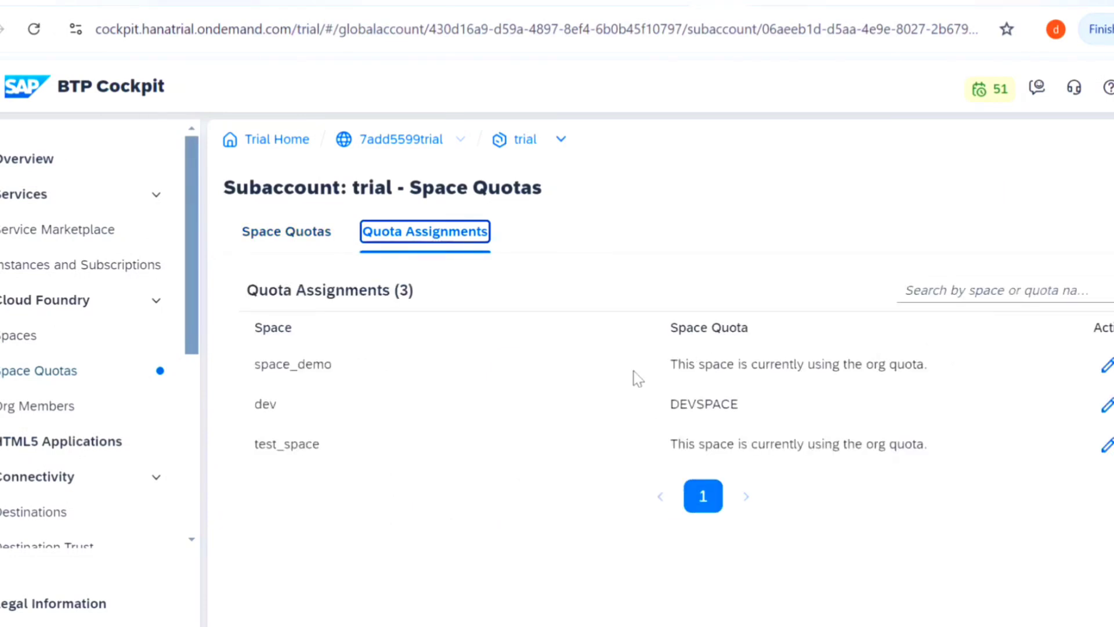
drag(332, 365, 254, 365)
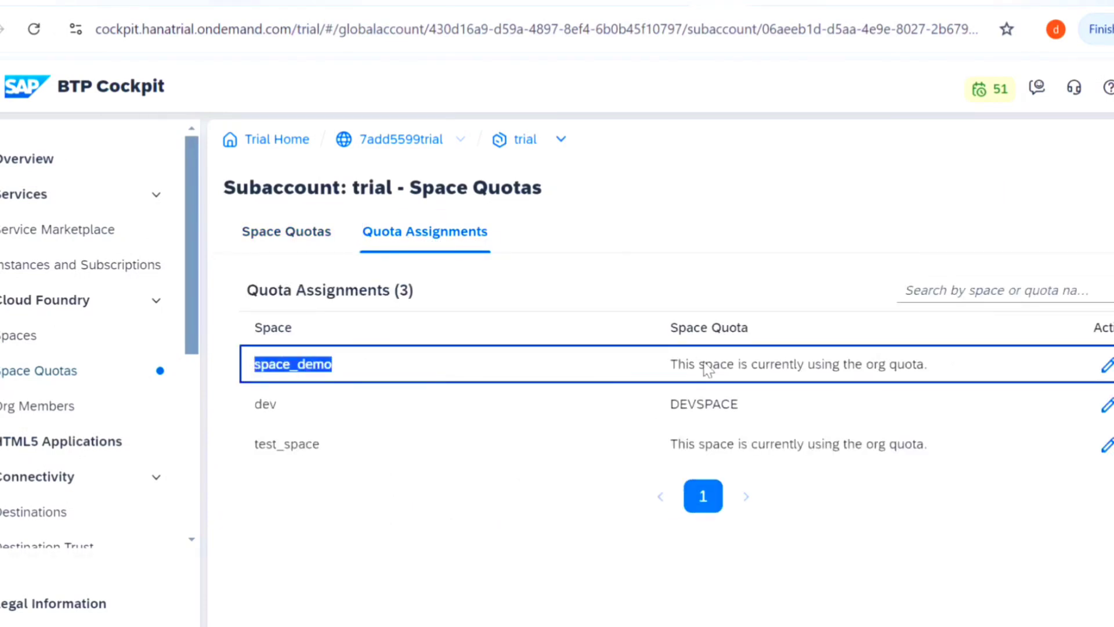
drag(706, 364, 933, 376)
click(932, 376)
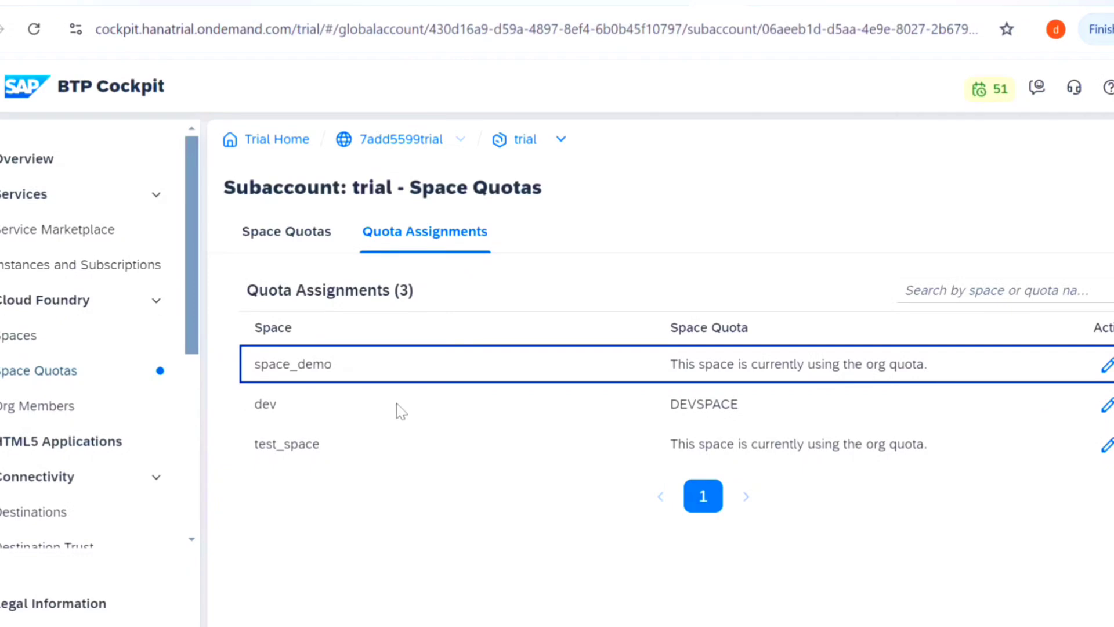
drag(399, 410, 250, 409)
drag(671, 405, 778, 412)
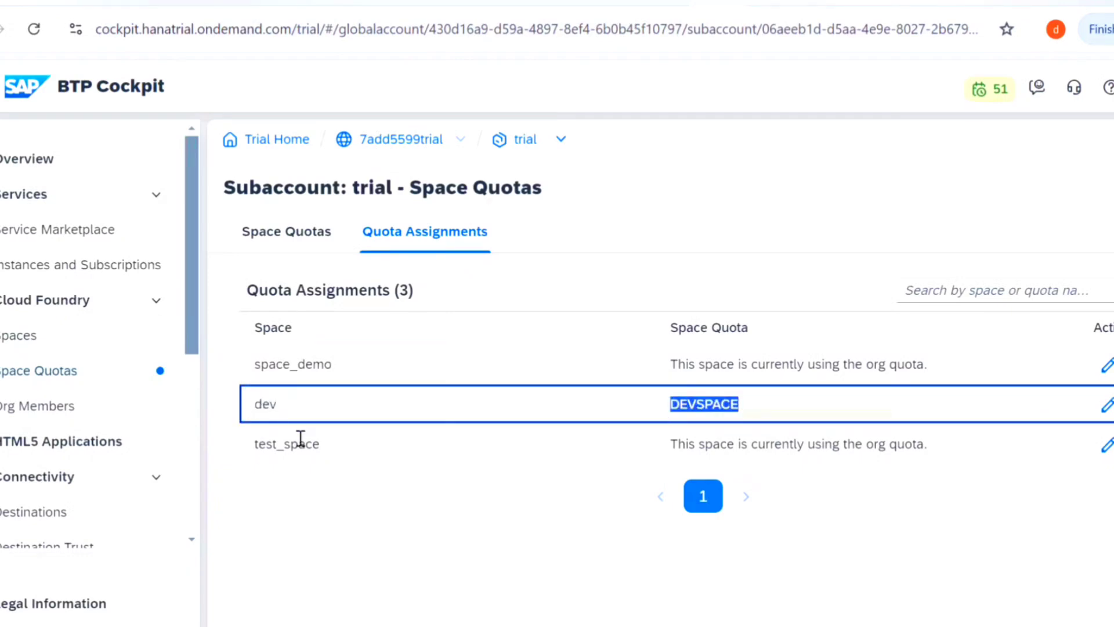
click(294, 245)
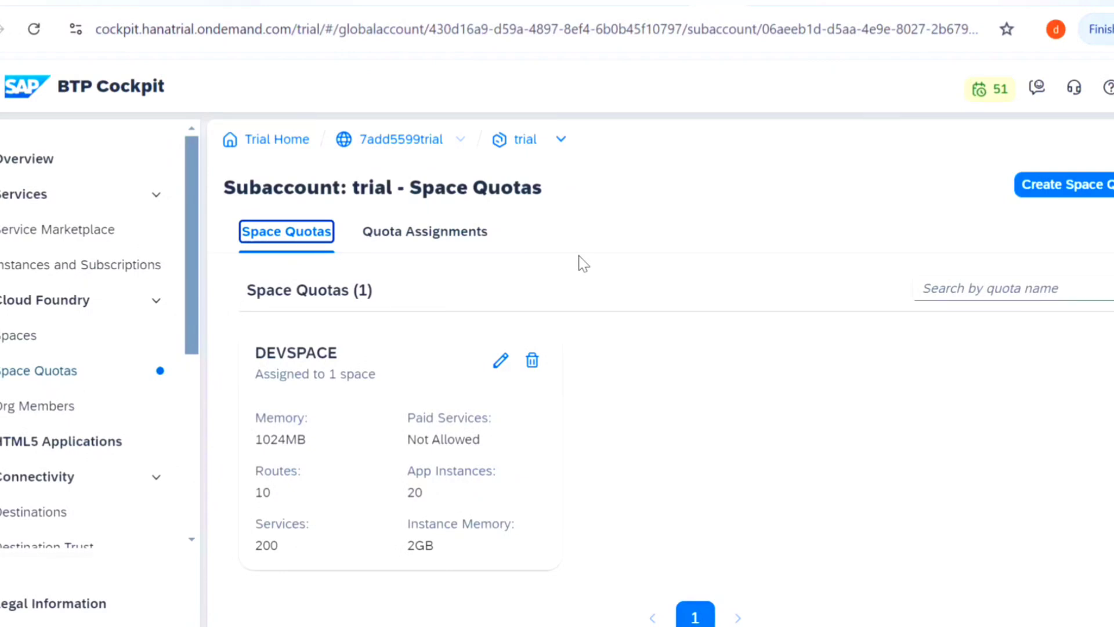
Step: Start a new space quota named Demo_test_space with 1024 MB of memory
click(1053, 183)
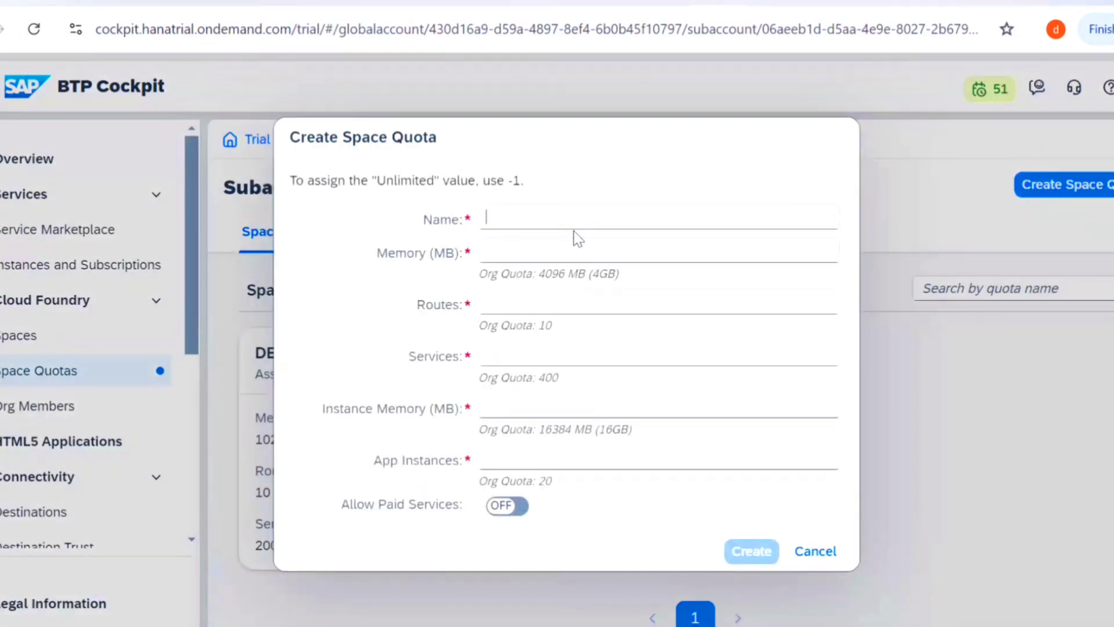
text(Dem)
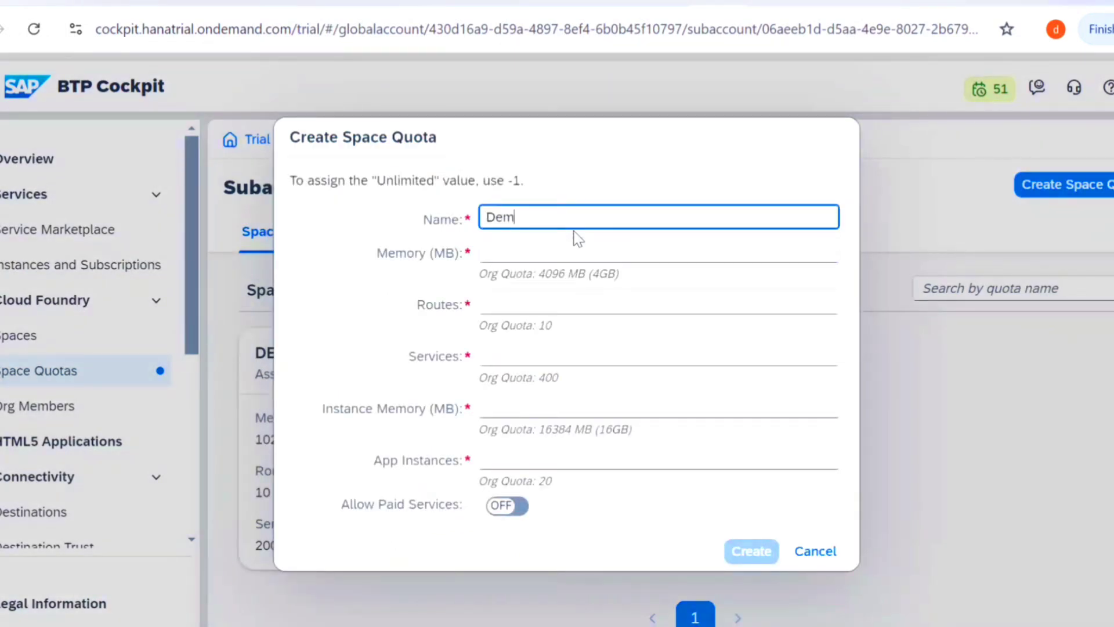
text(o_test_space)
click(536, 251)
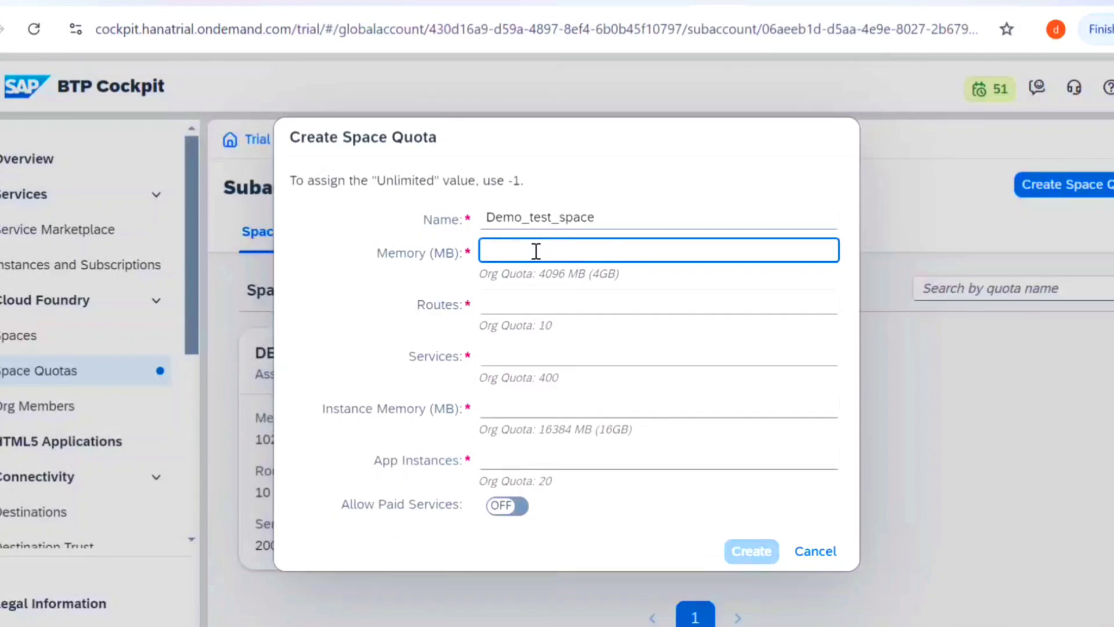
text(1024)
Step: Set the new quota's routes to 10, services to 400 and instance memory to 1024 MB
click(557, 297)
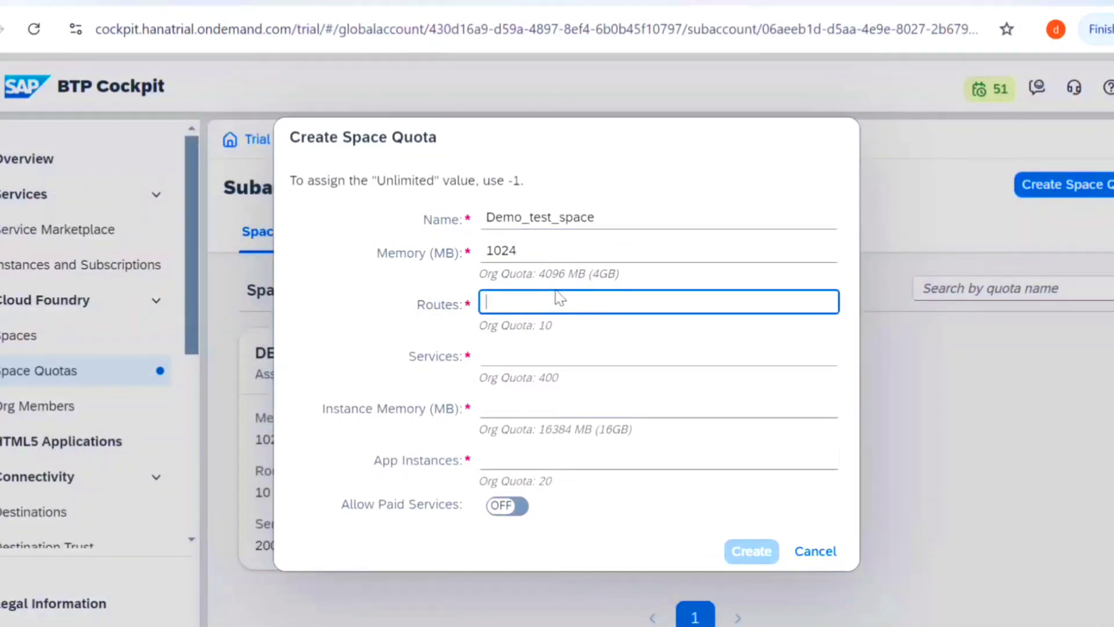
click(539, 353)
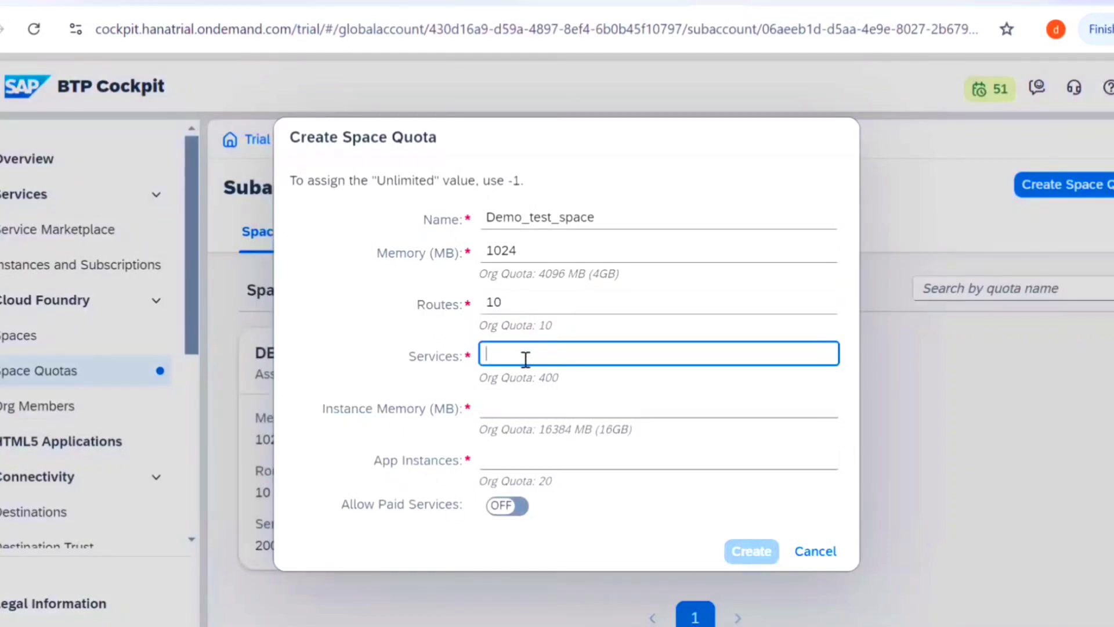
text(400)
click(551, 404)
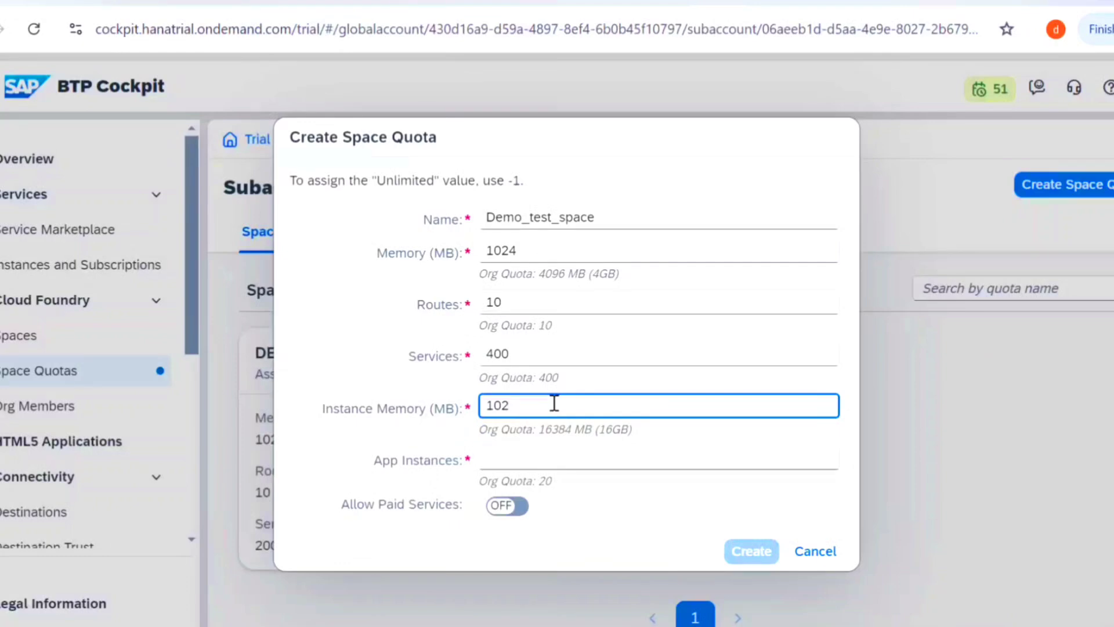
text(1024)
Step: Set the app instances to 20, allow paid services and create the space quota
click(575, 459)
text(20)
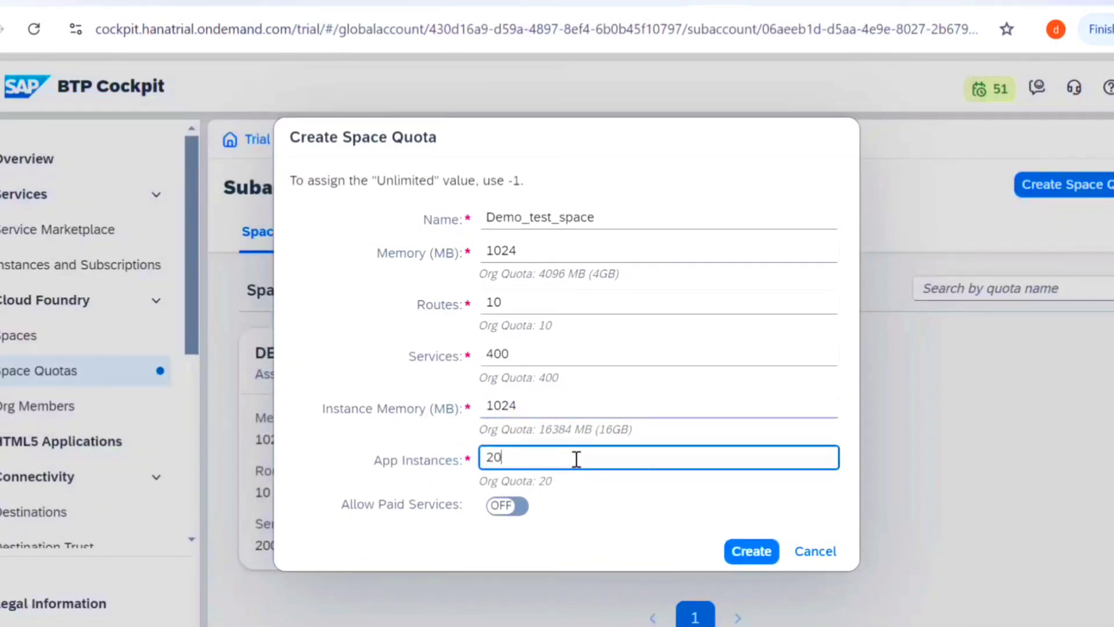
click(507, 505)
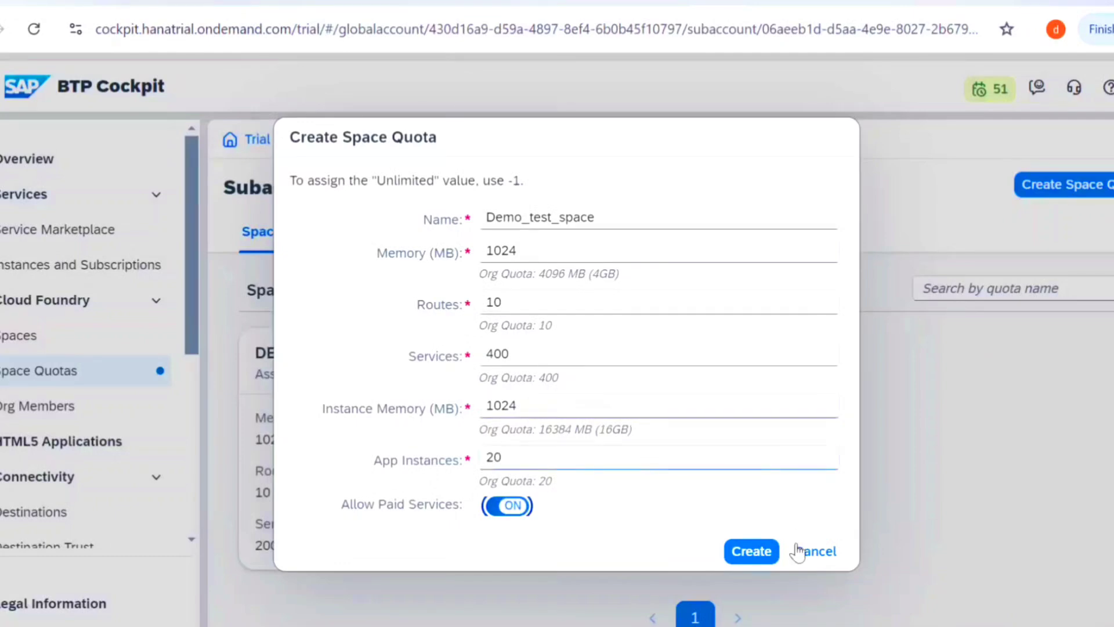
click(753, 551)
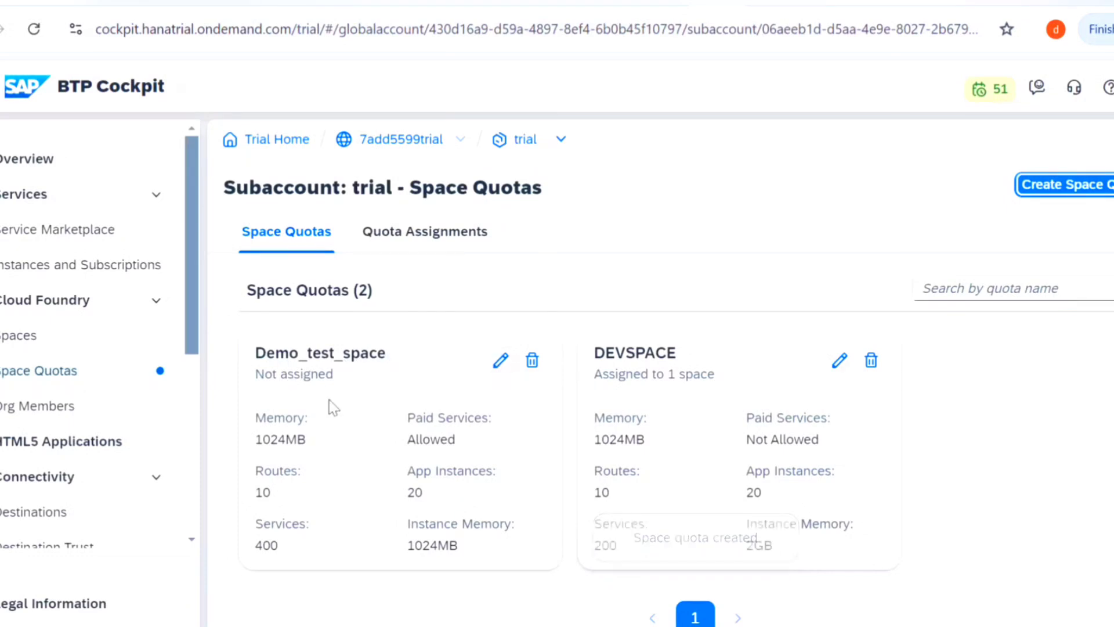
Step: View the edit form of the Demo_test_space quota, cancel it and show the quota assignments
click(506, 364)
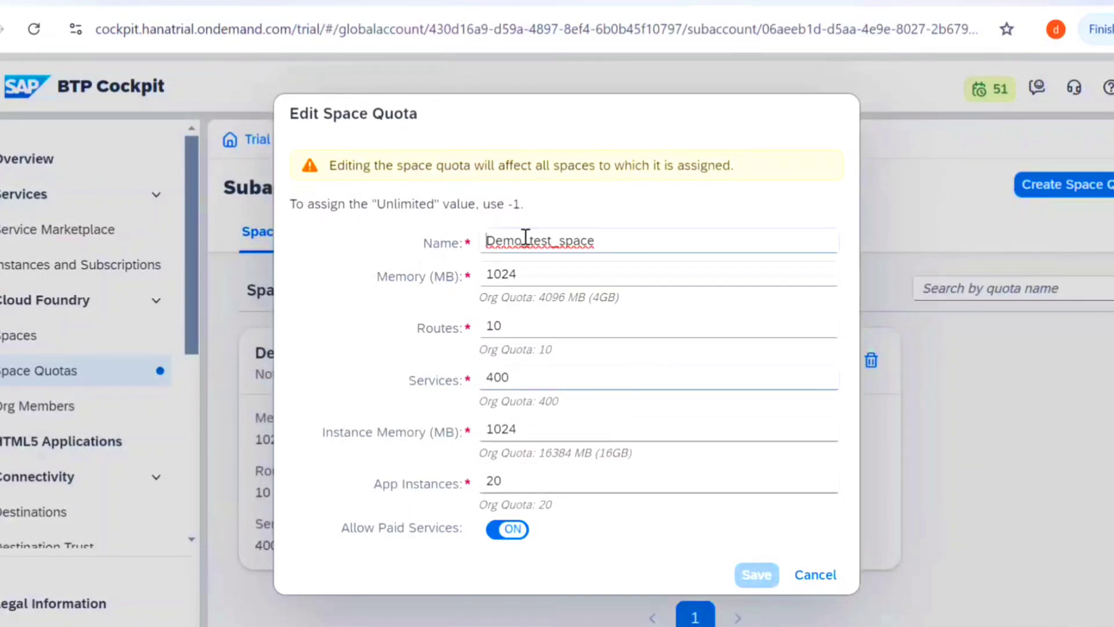
click(812, 575)
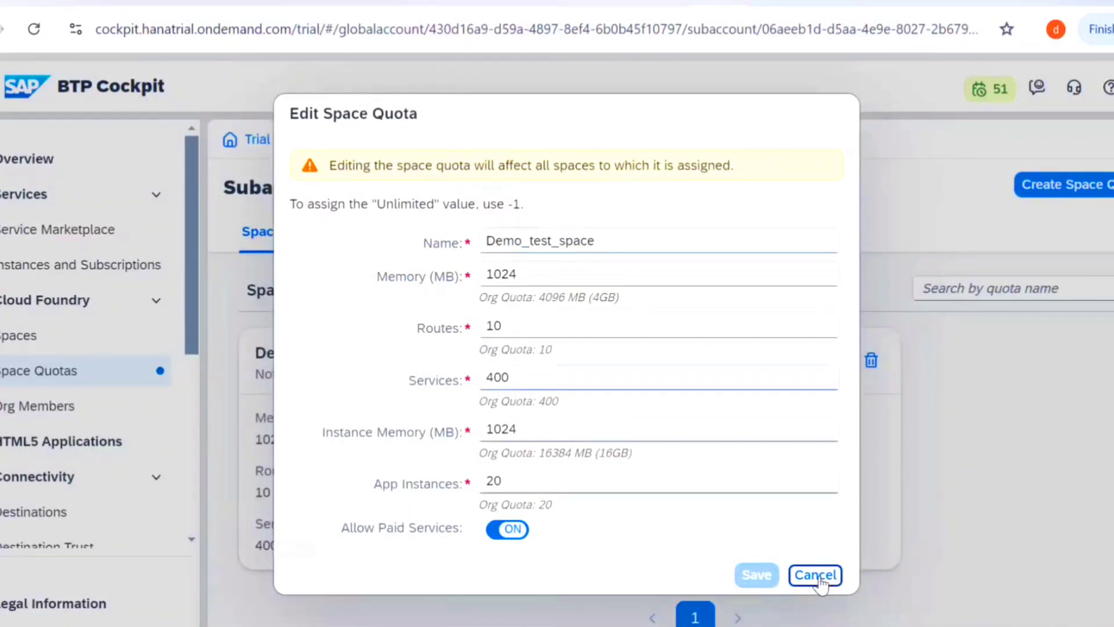
click(438, 239)
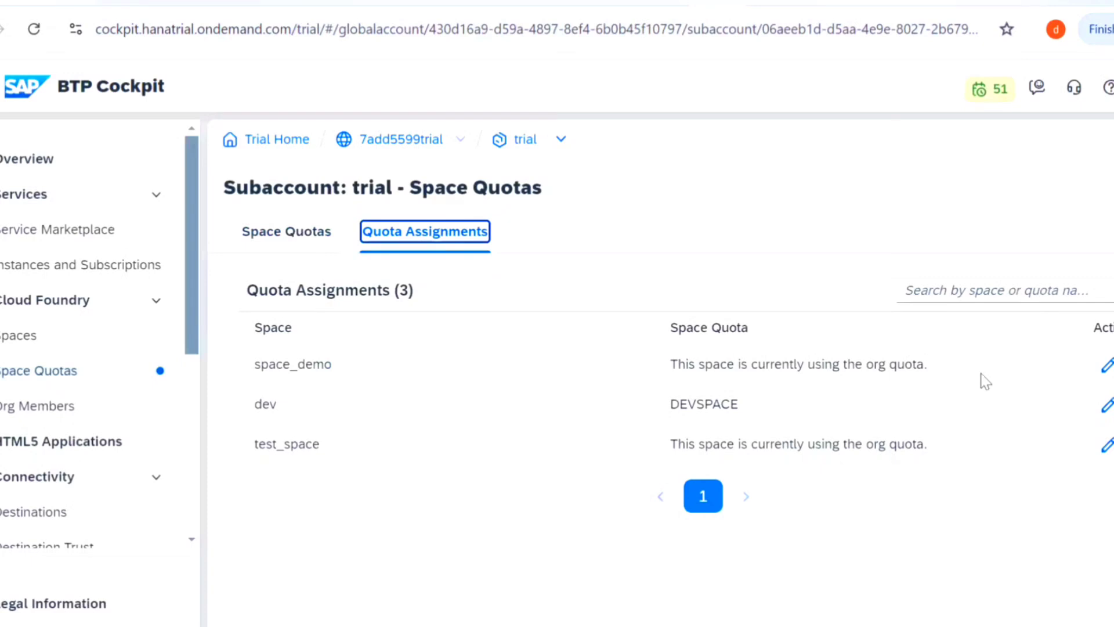
Step: Assign the space quota Demo_test_space to the space_demo space in place of the org quota and save
click(1109, 367)
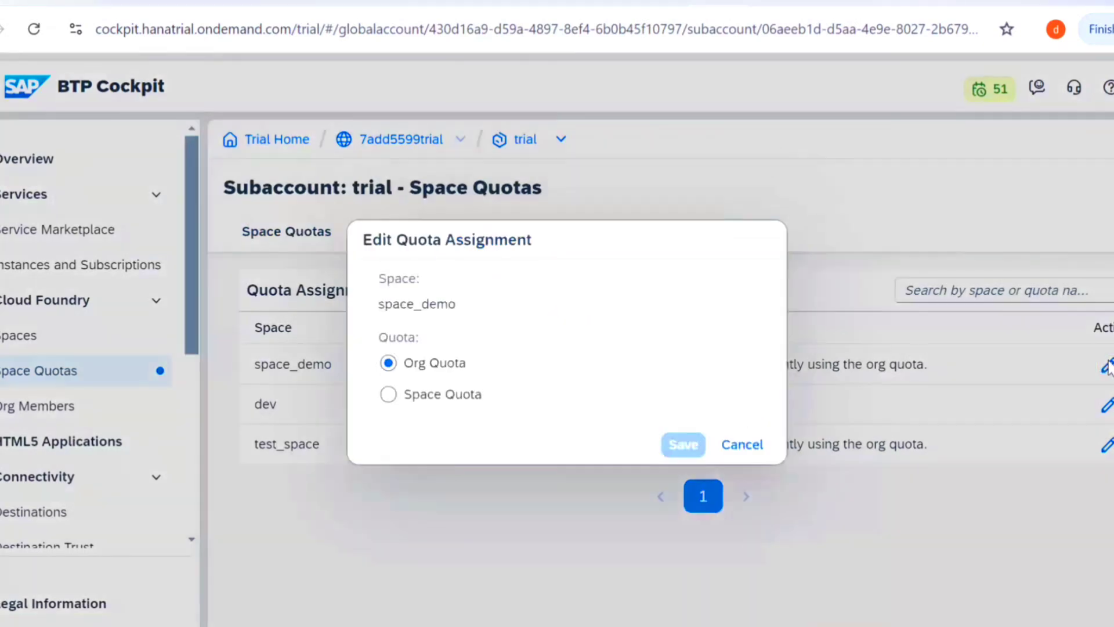
click(429, 399)
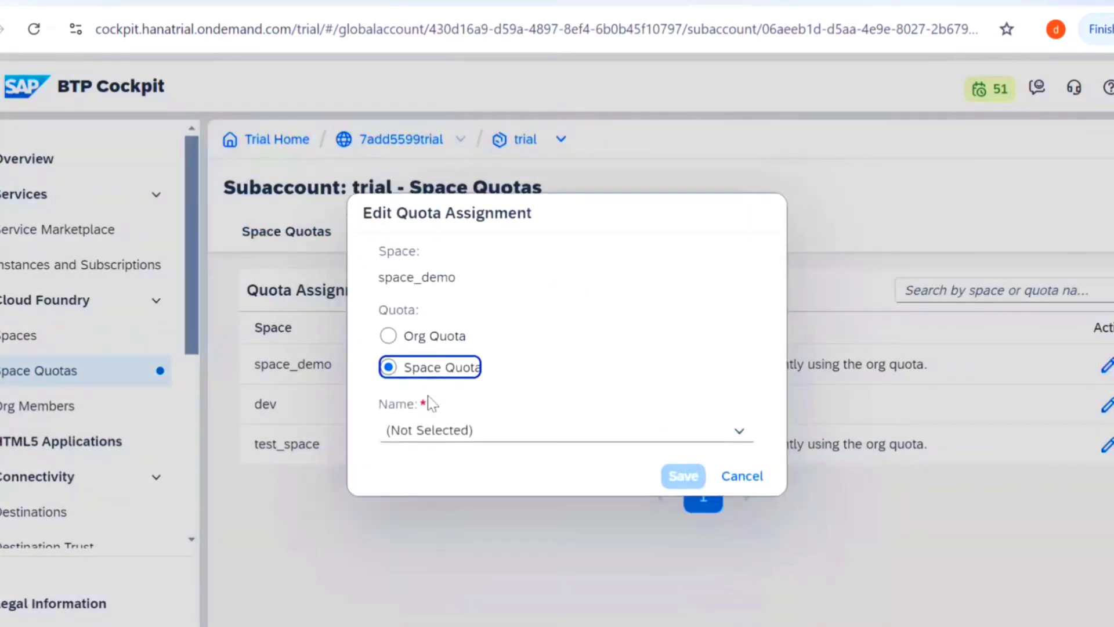
click(744, 430)
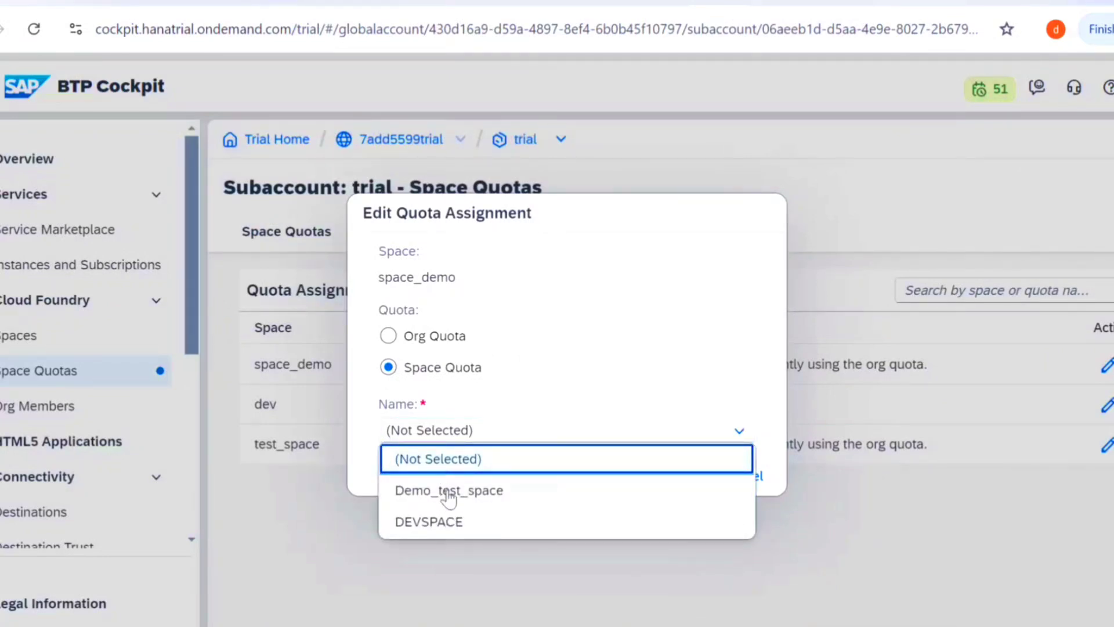
click(449, 522)
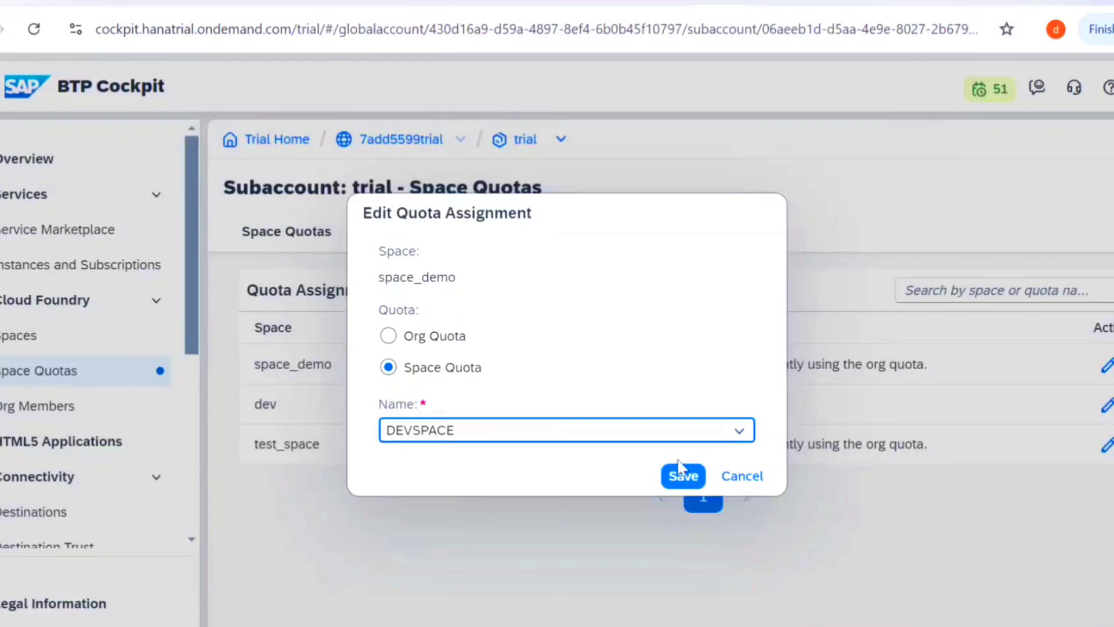
click(722, 436)
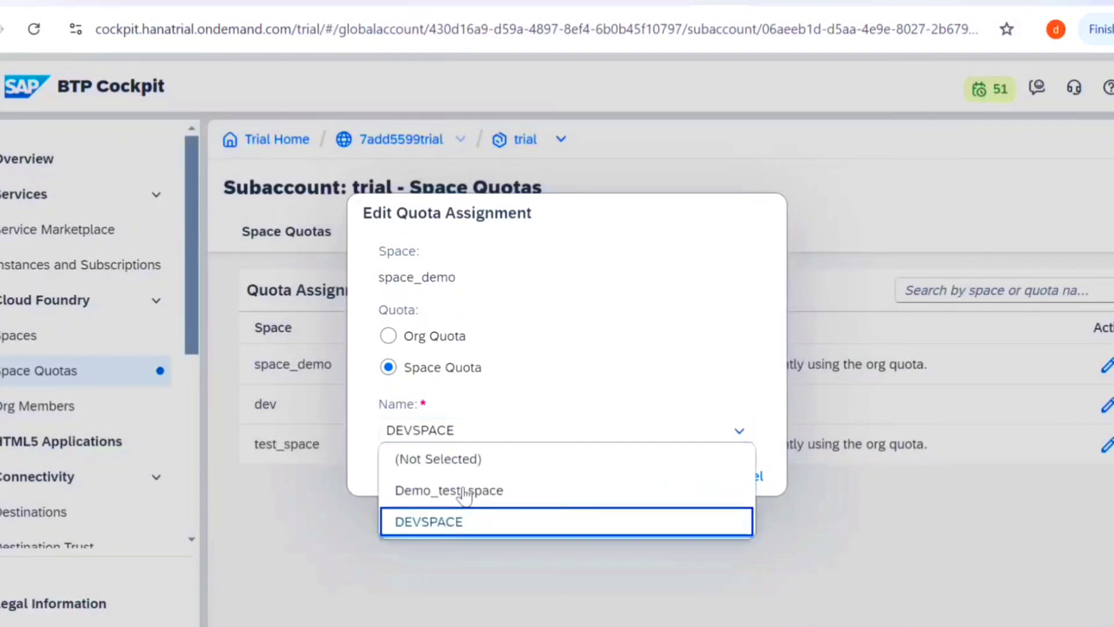
click(467, 490)
click(684, 475)
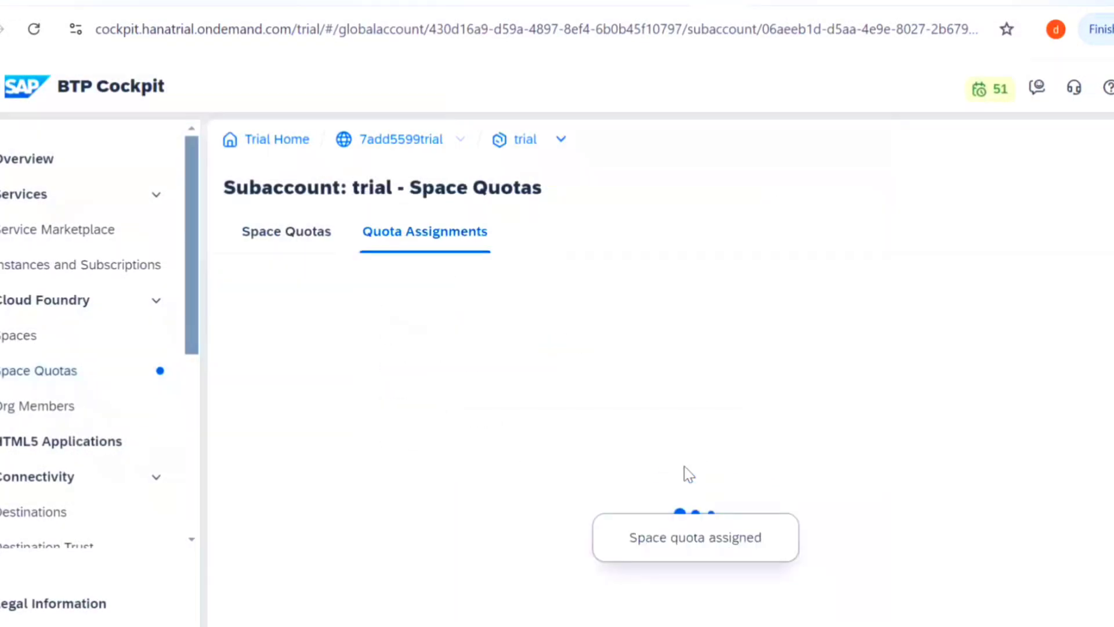
Step: Return to the list of space quotas and check the assignment status of Demo_test_space and DEVSPACE
click(289, 232)
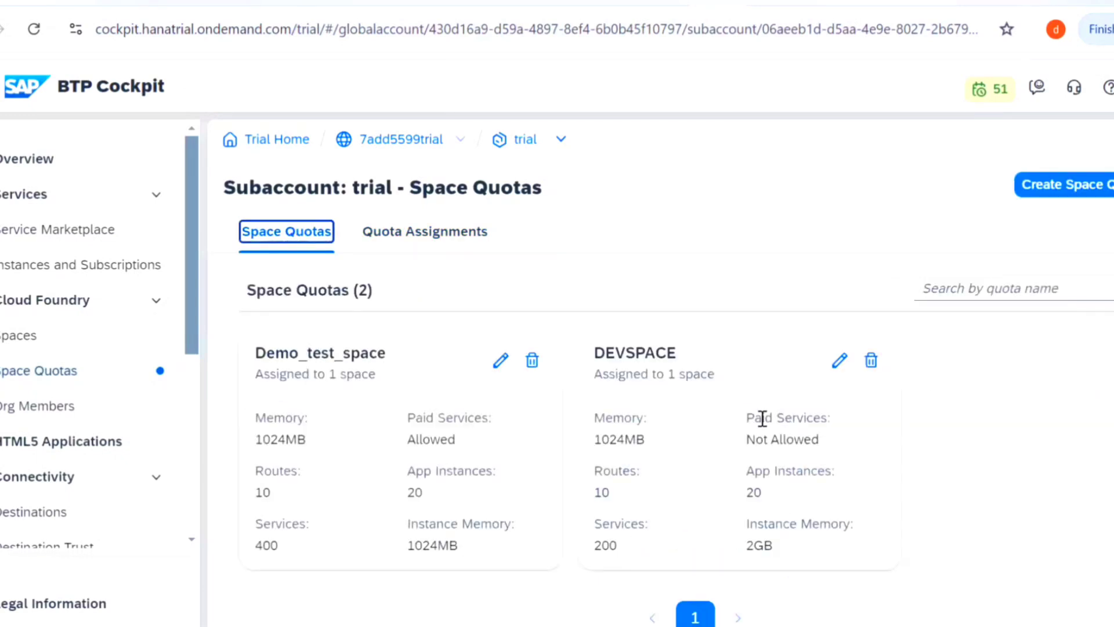
drag(394, 385, 256, 390)
drag(736, 386, 601, 377)
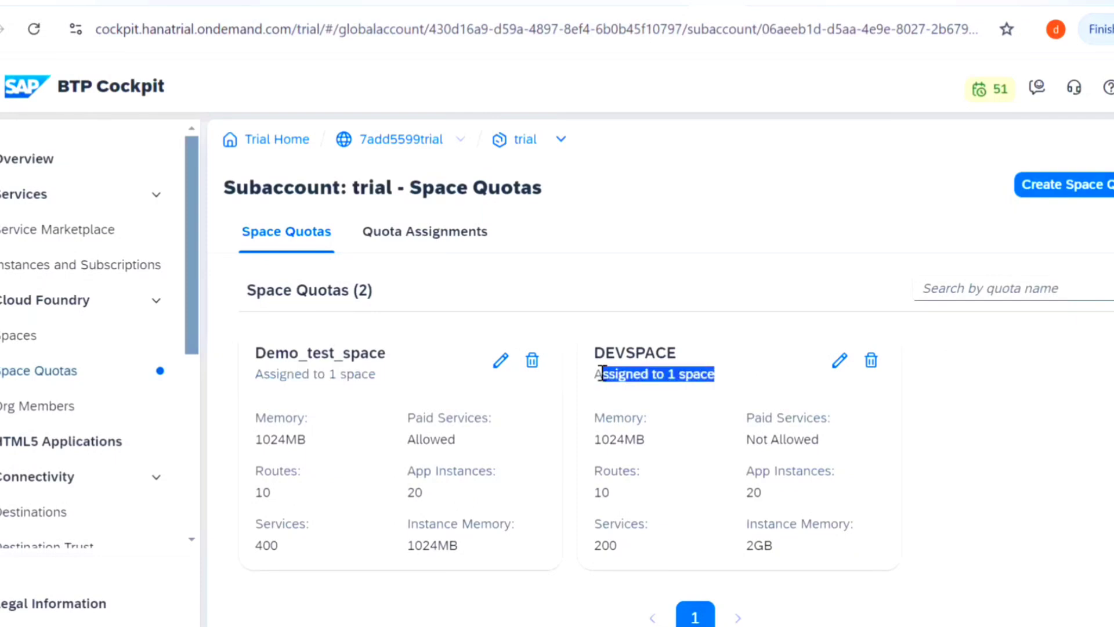
Step: Review the quota, memory and services of each space on the Spaces page and return to the trial subaccount
click(13, 339)
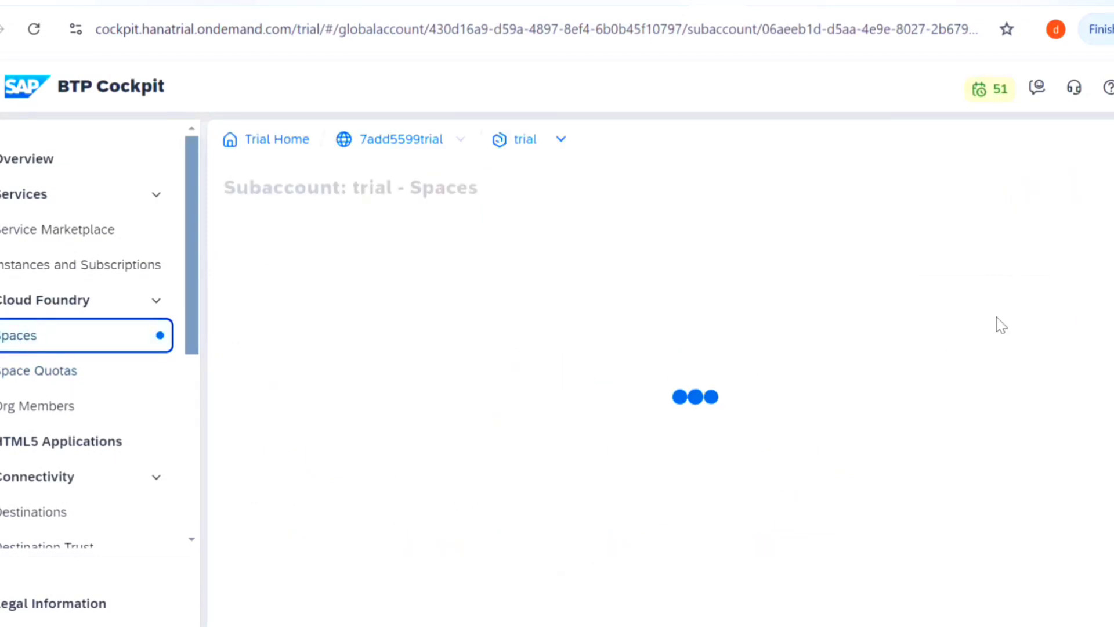
scroll(383, 348, down, 2)
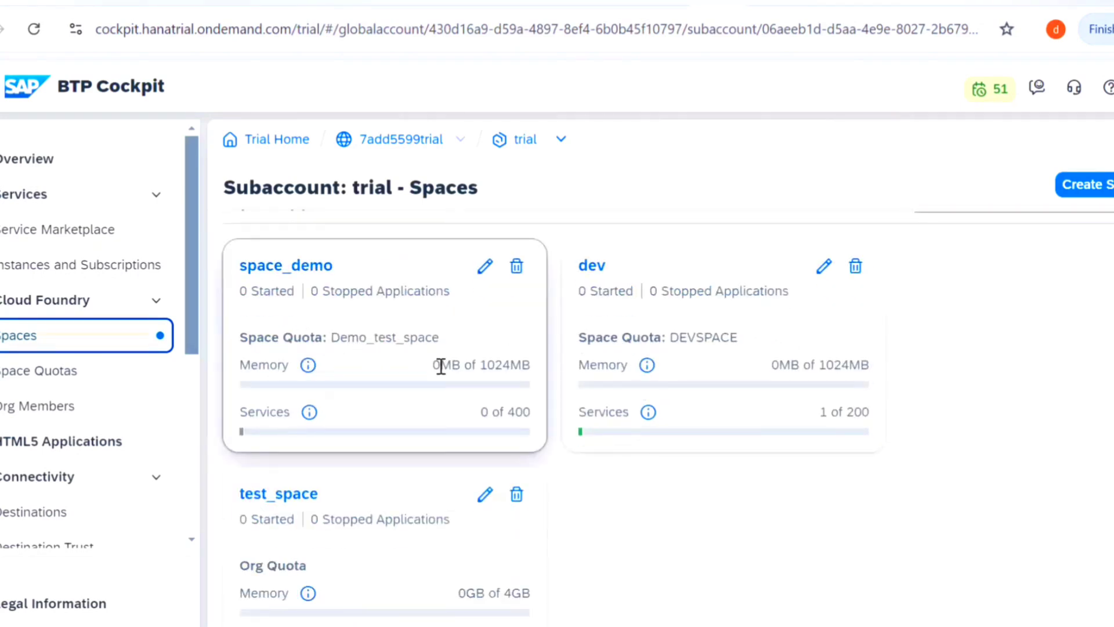
scroll(459, 530, down, 2)
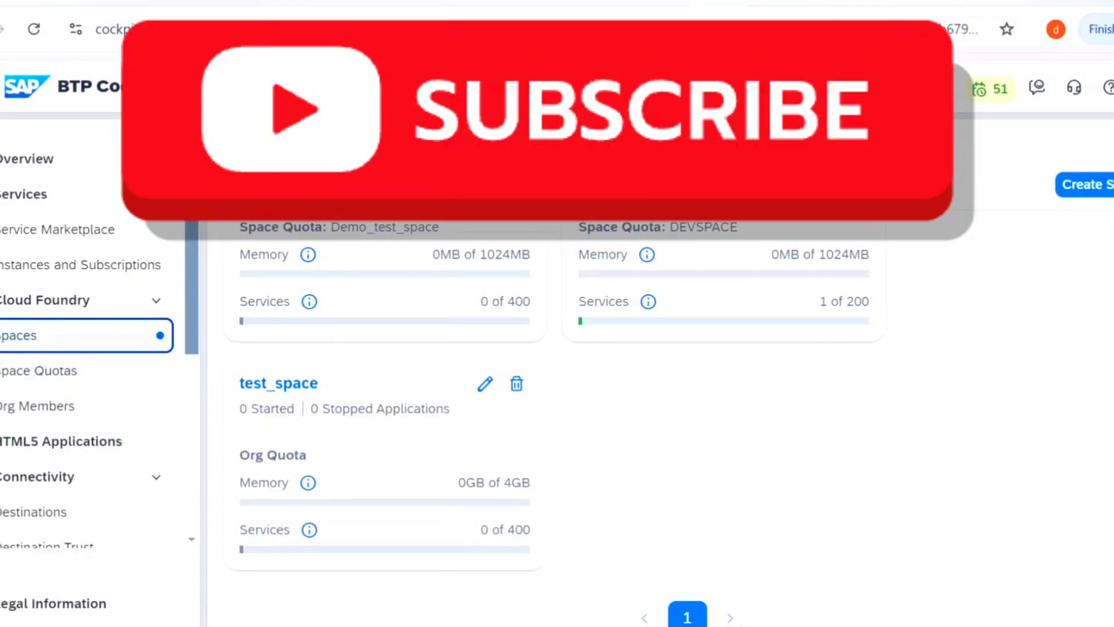
scroll(670, 350, up, 2)
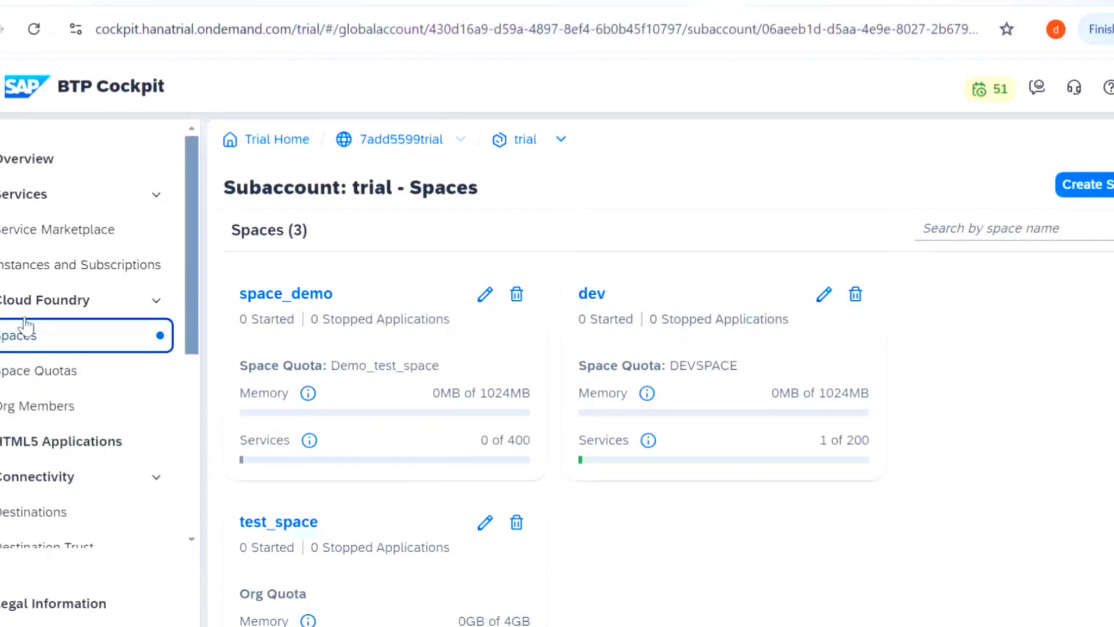
double_click(525, 140)
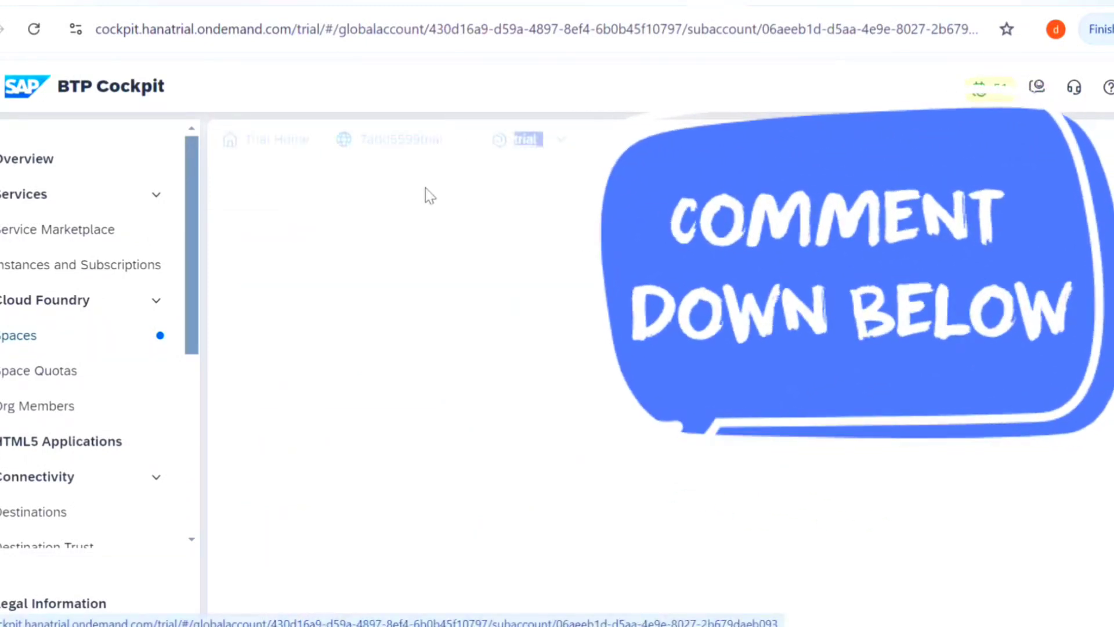